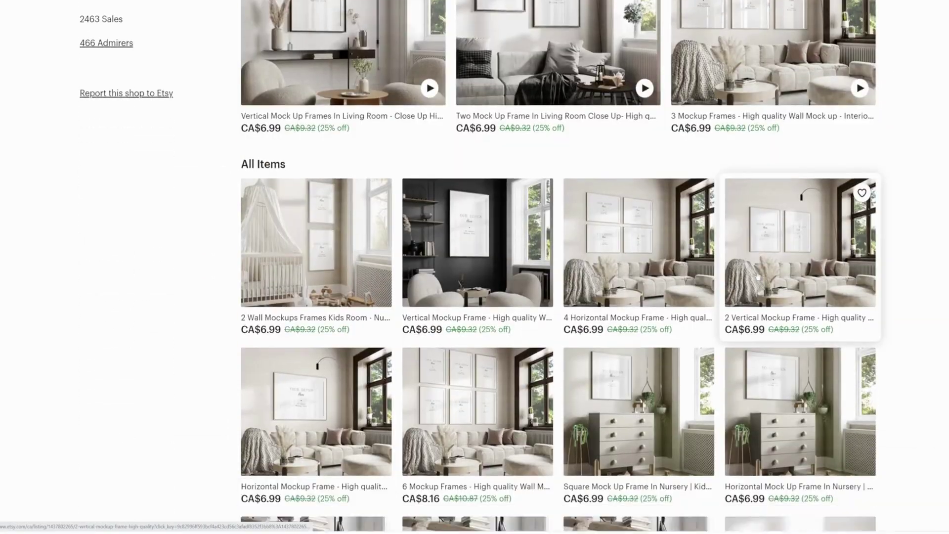
Scroll down through the Etsy shop's mockup listings
scroll(756, 277, down, 4)
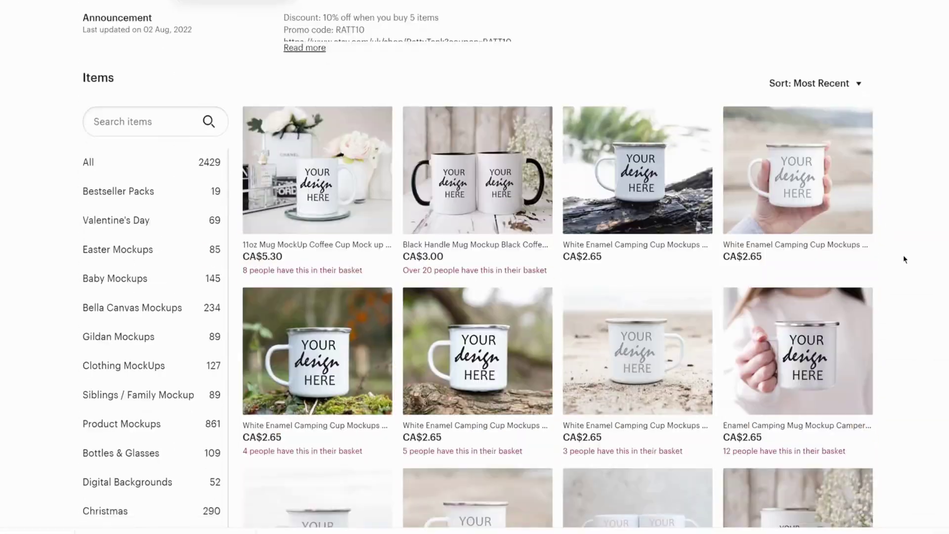
scroll(903, 254, down, 4)
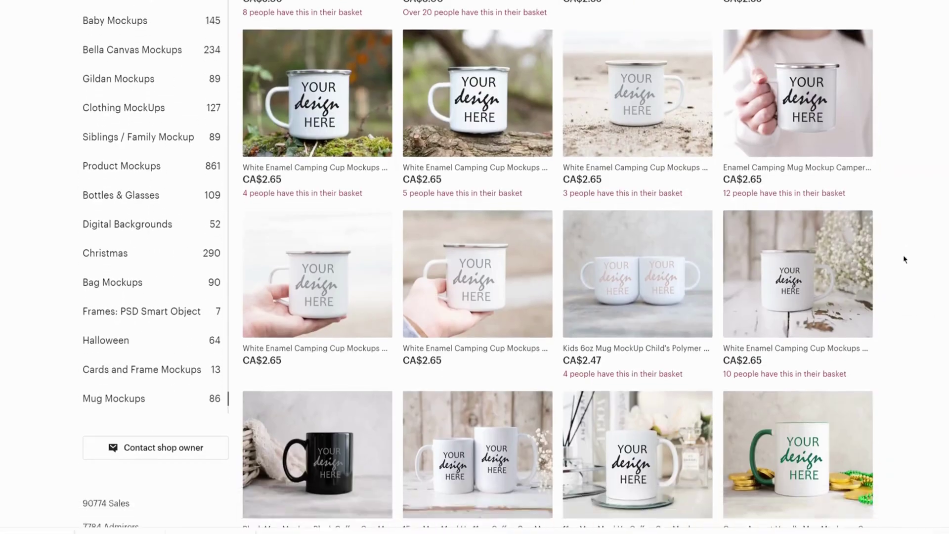
scroll(903, 254, down, 7)
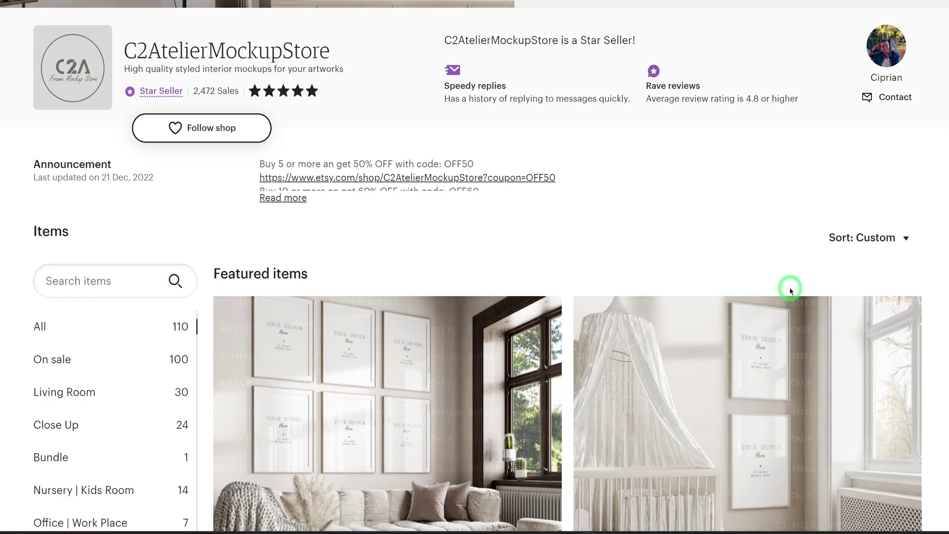
scroll(749, 319, down, 4)
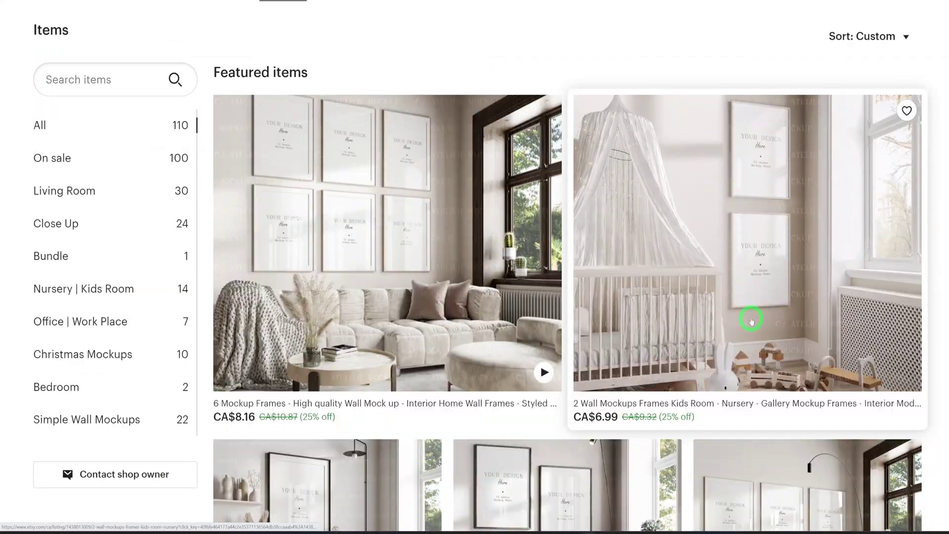
scroll(746, 318, up, 10)
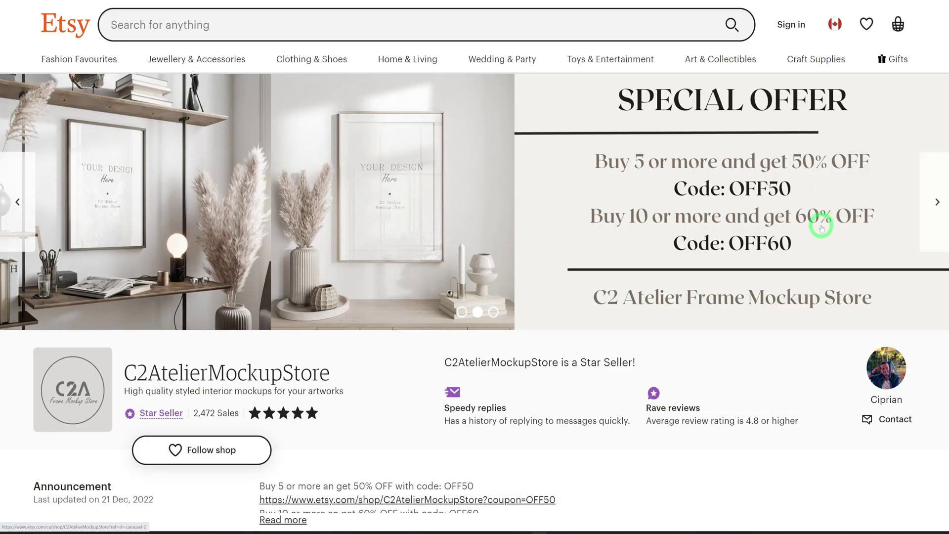
scroll(821, 231, down, 8)
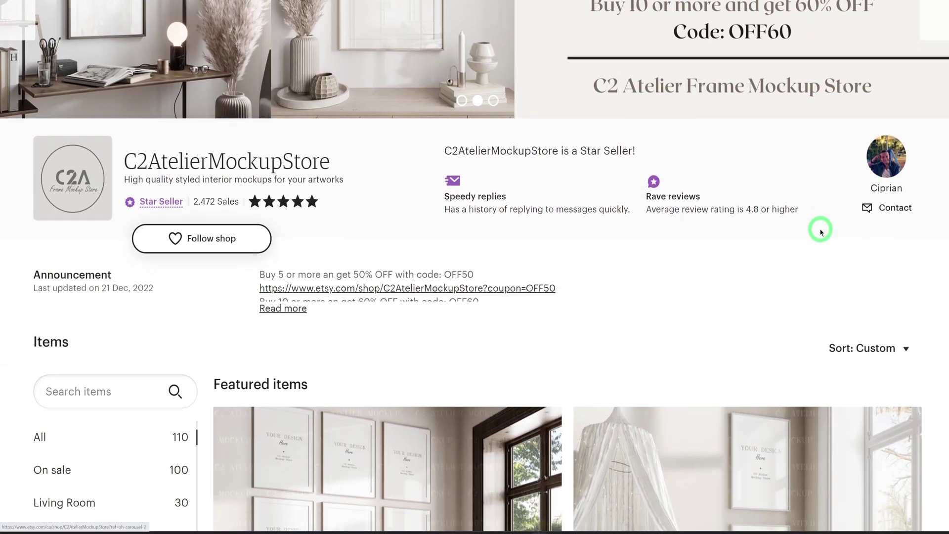
scroll(821, 230, down, 7)
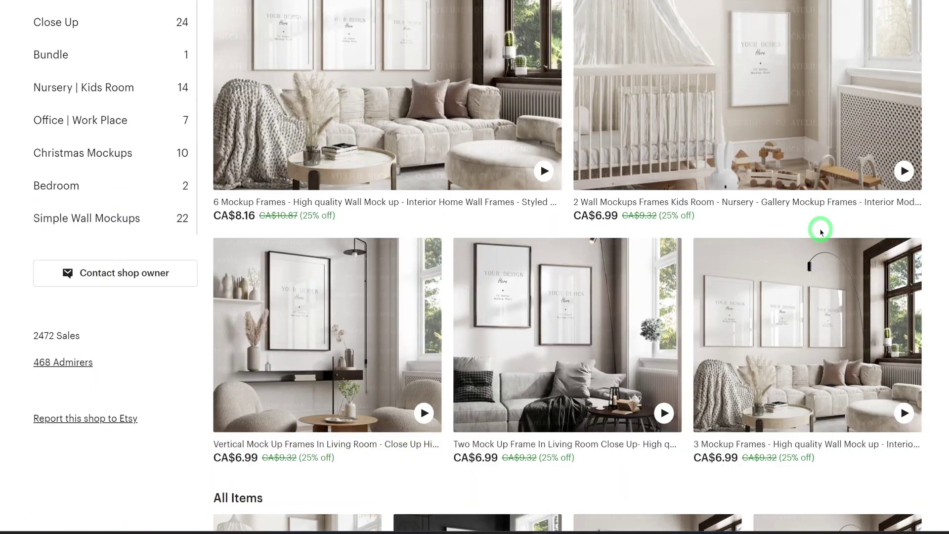
scroll(821, 230, down, 7)
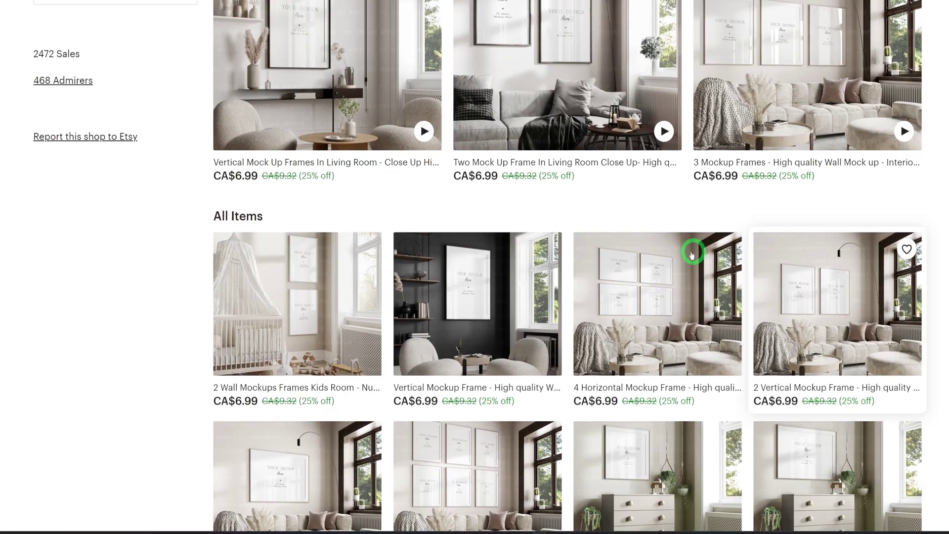
scroll(686, 255, down, 2)
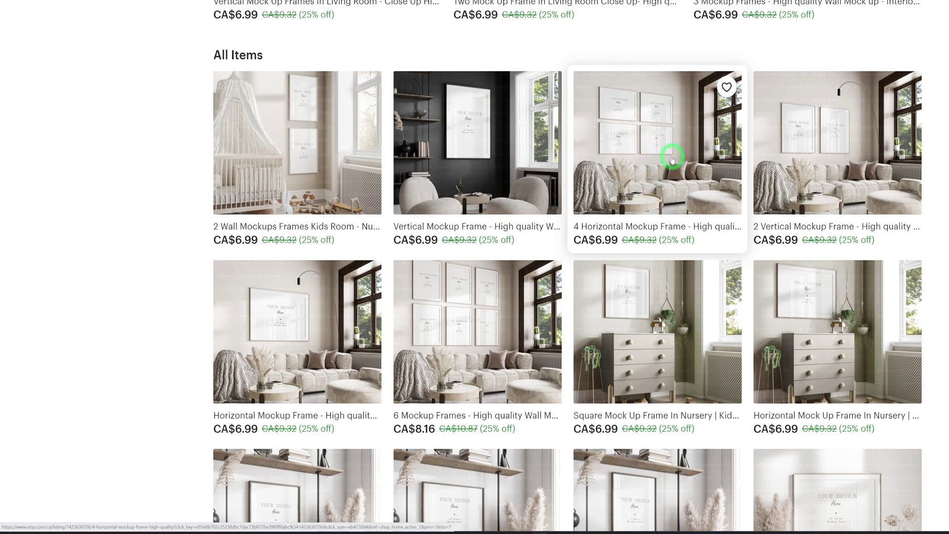
scroll(629, 182, up, 10)
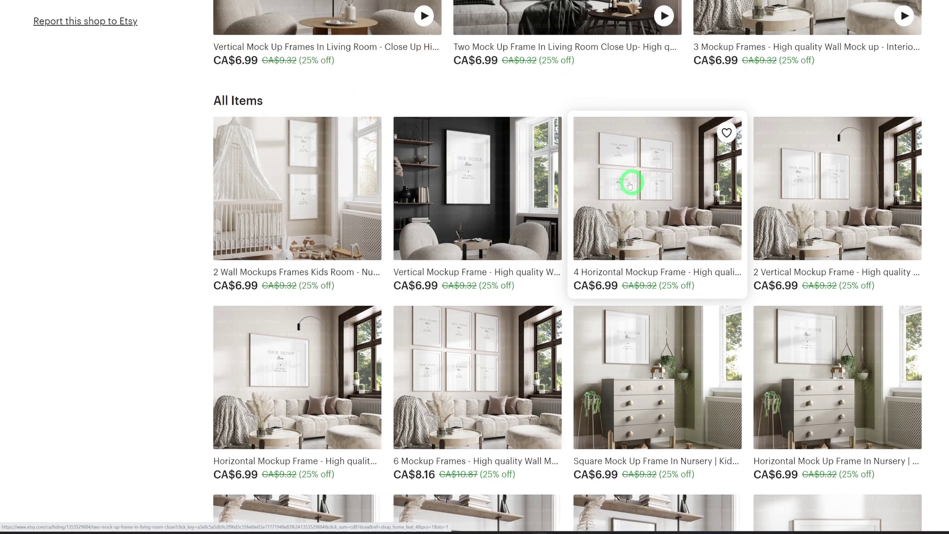
scroll(624, 183, up, 5)
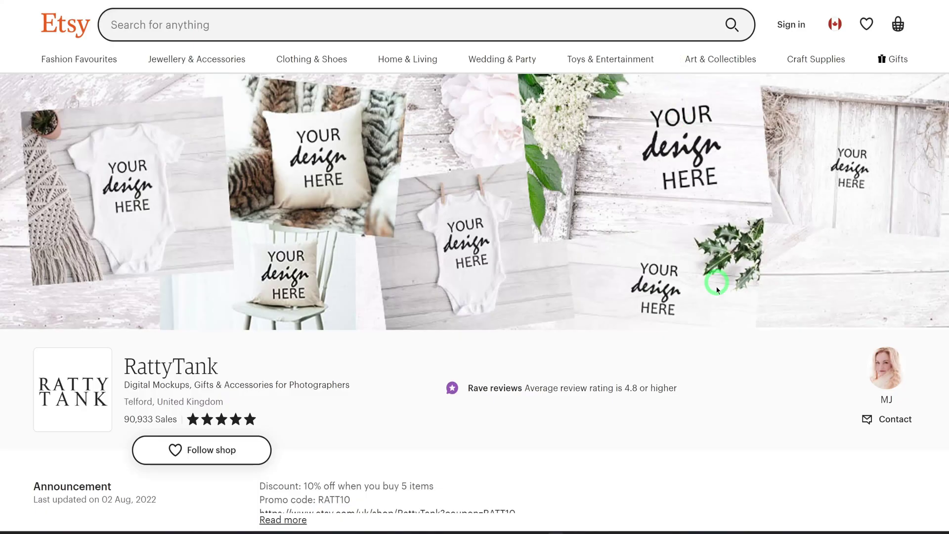
Scroll down through RattyTank's mug mockup listings, then back up to the shop banner
scroll(717, 296, down, 2)
scroll(718, 296, down, 3)
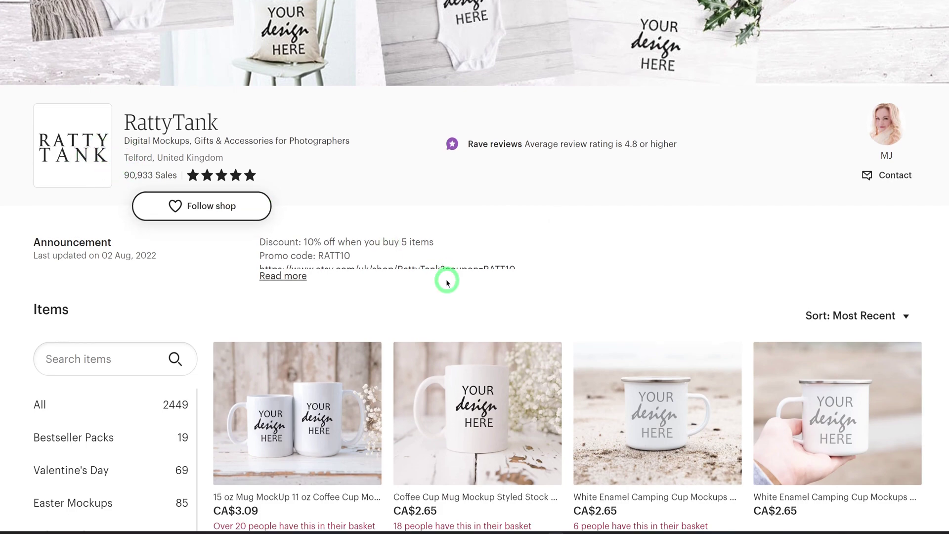
scroll(445, 280, down, 3)
scroll(447, 281, down, 2)
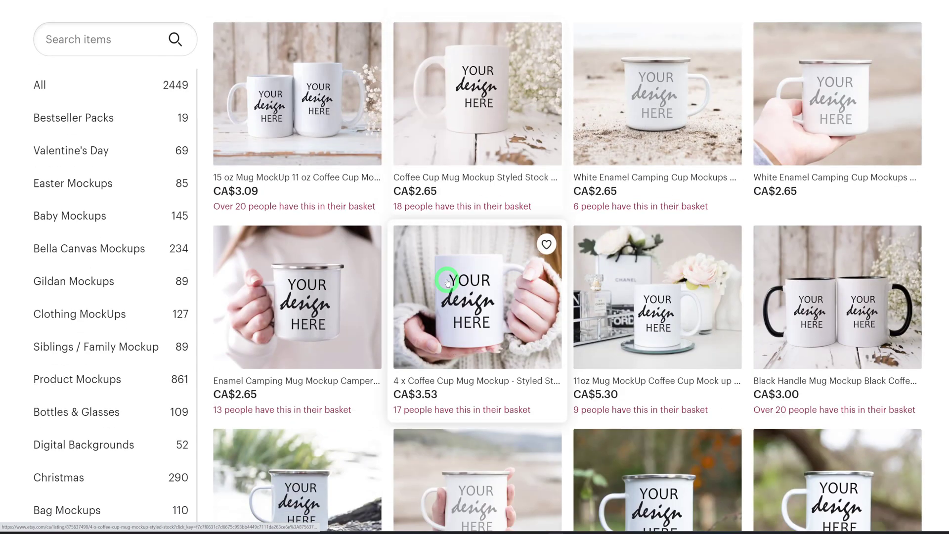
scroll(447, 282, down, 1)
scroll(446, 281, down, 3)
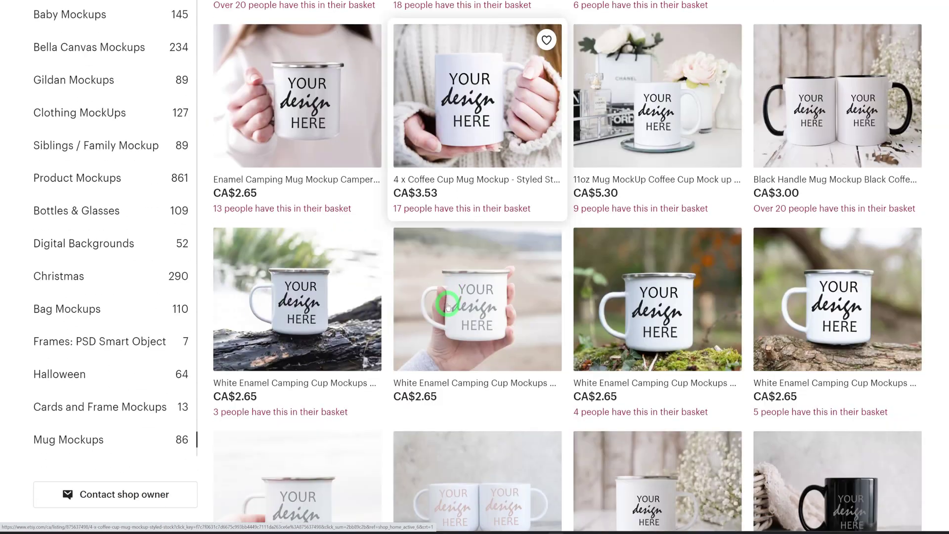
scroll(448, 306, down, 1)
scroll(447, 307, down, 1)
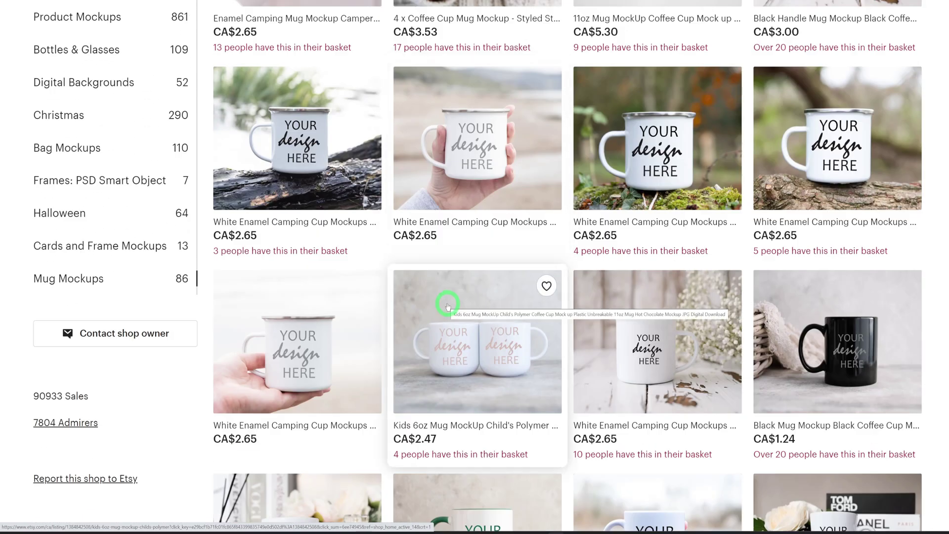
scroll(448, 304, down, 4)
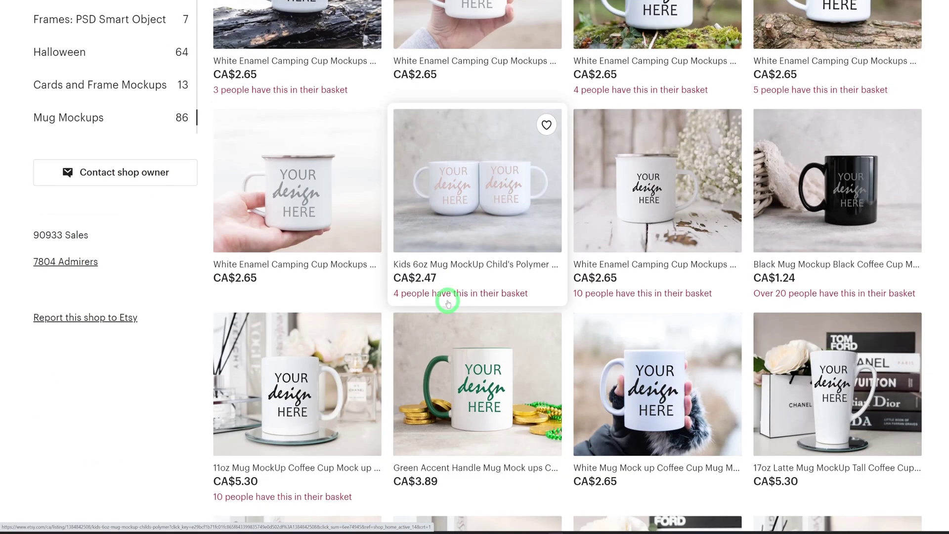
scroll(448, 302, down, 5)
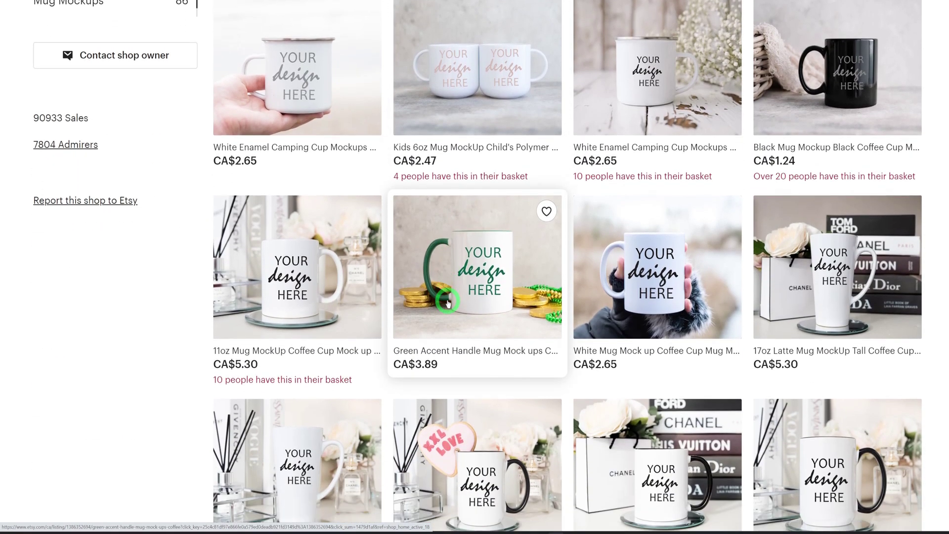
scroll(448, 303, down, 2)
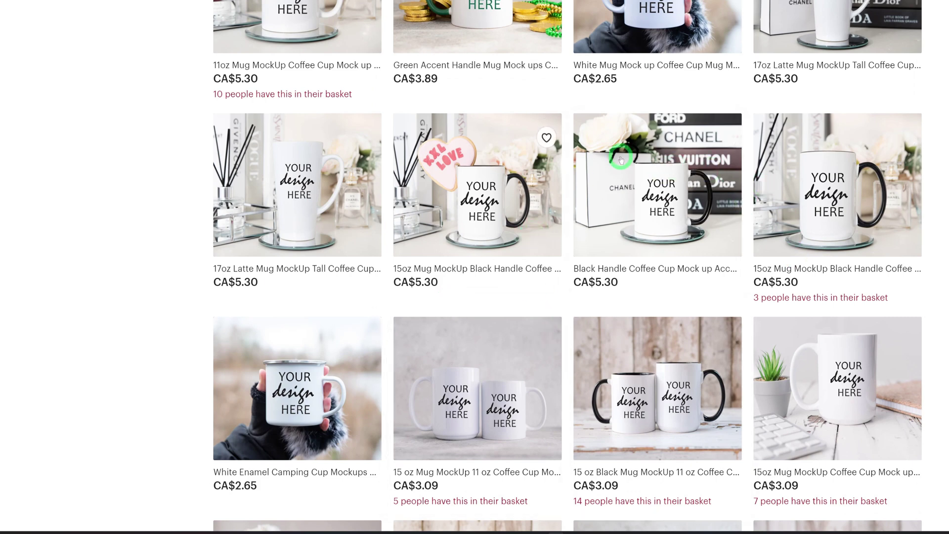
scroll(621, 300, up, 7)
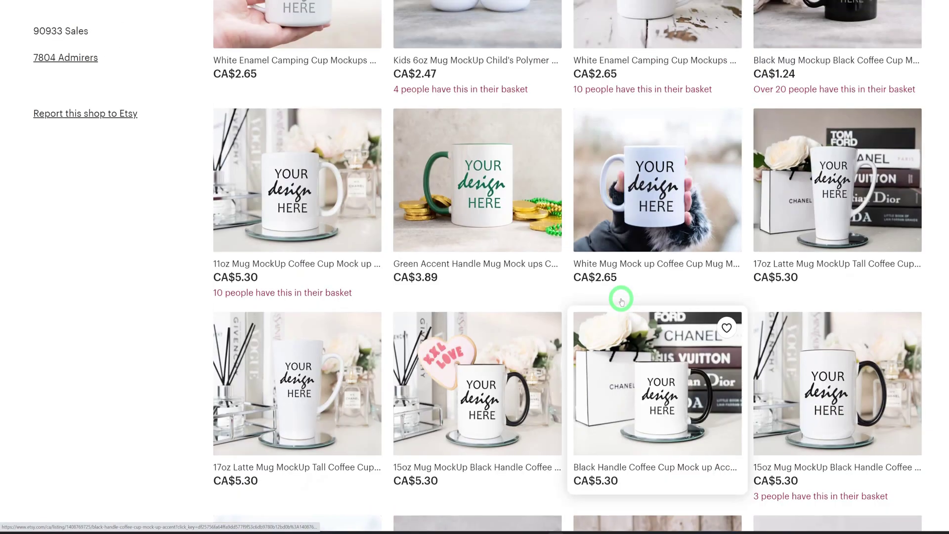
scroll(621, 300, up, 4)
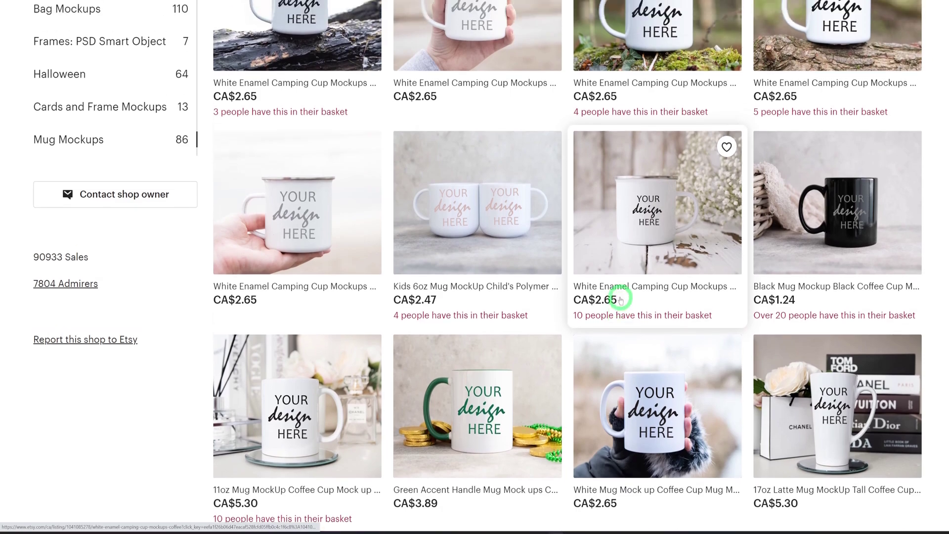
scroll(620, 298, up, 5)
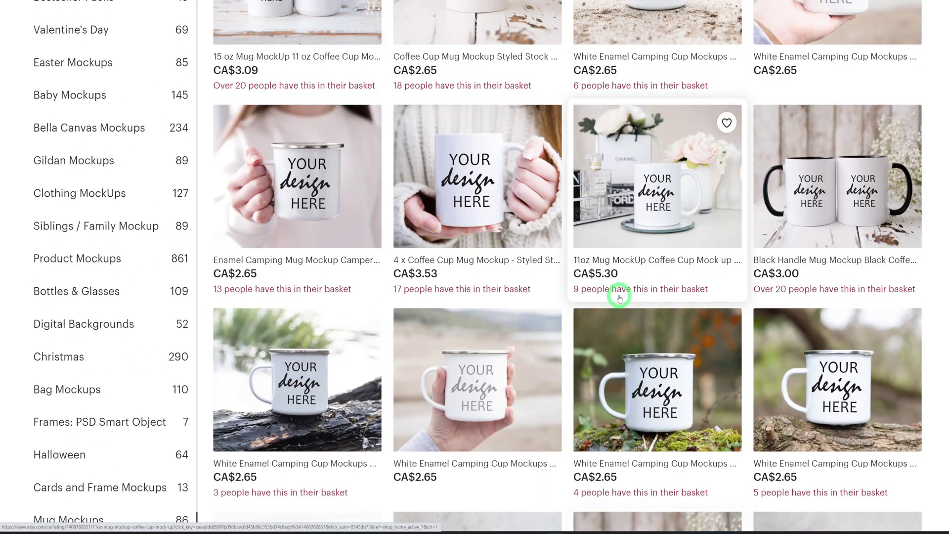
scroll(620, 298, up, 8)
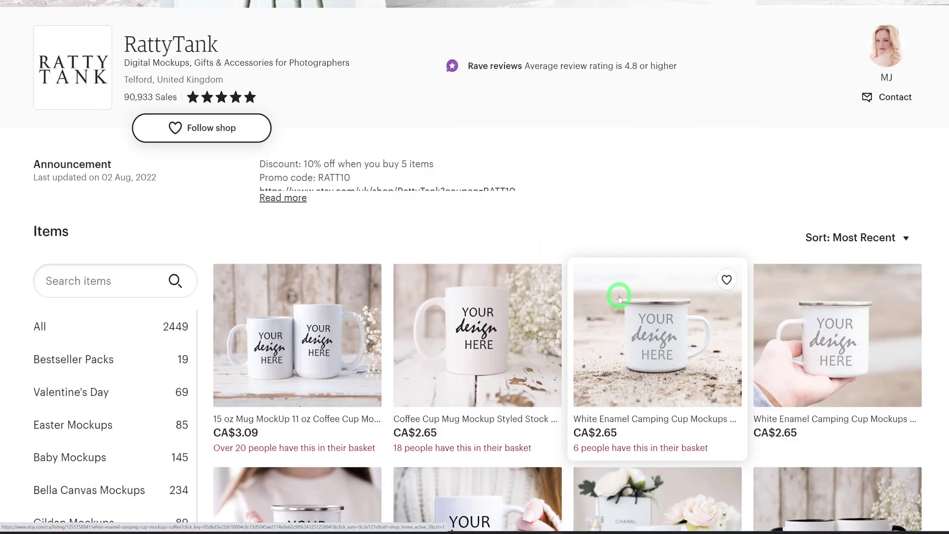
scroll(619, 297, up, 4)
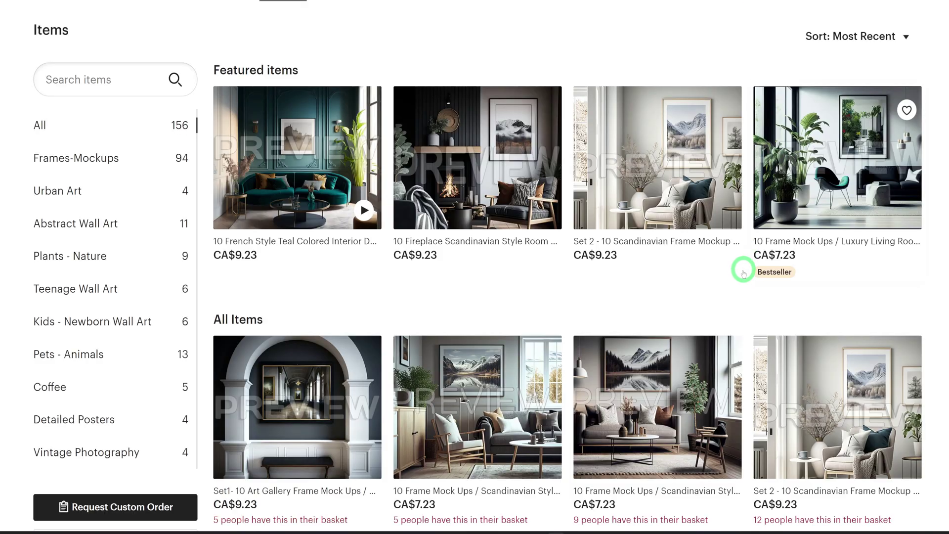
Browse the BrewersstreetDesign wall-art mockup listings, ending back at the banner and search bar
scroll(744, 267, up, 6)
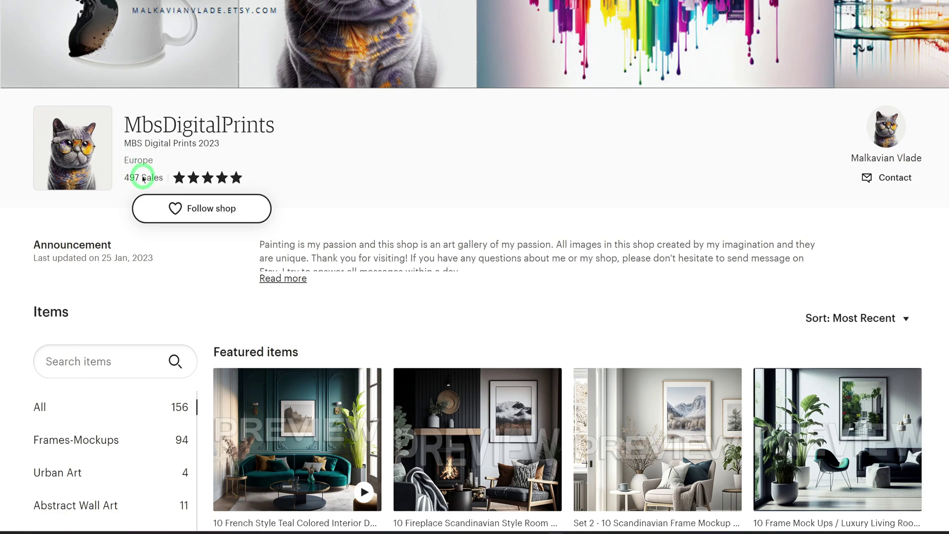
scroll(498, 278, down, 5)
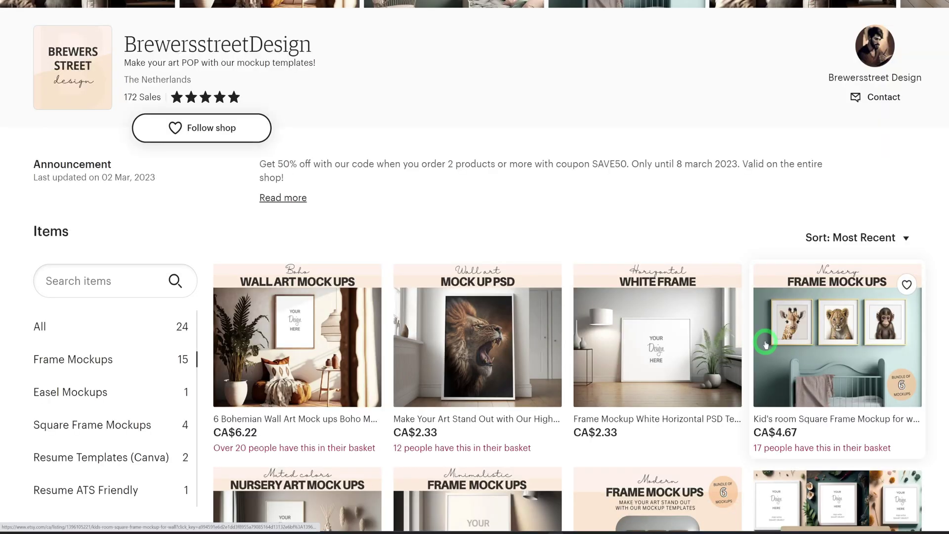
scroll(763, 341, down, 2)
scroll(593, 297, up, 2)
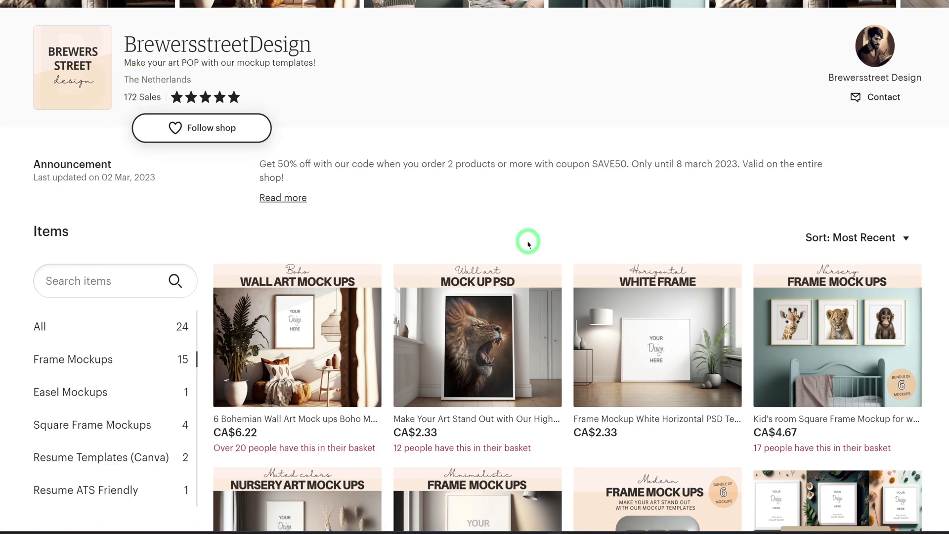
scroll(544, 272, down, 5)
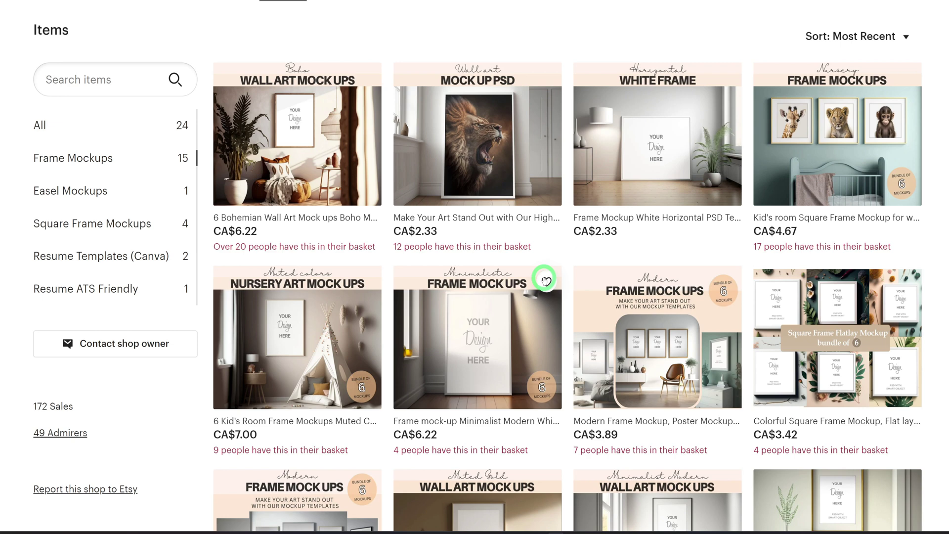
scroll(687, 325, up, 4)
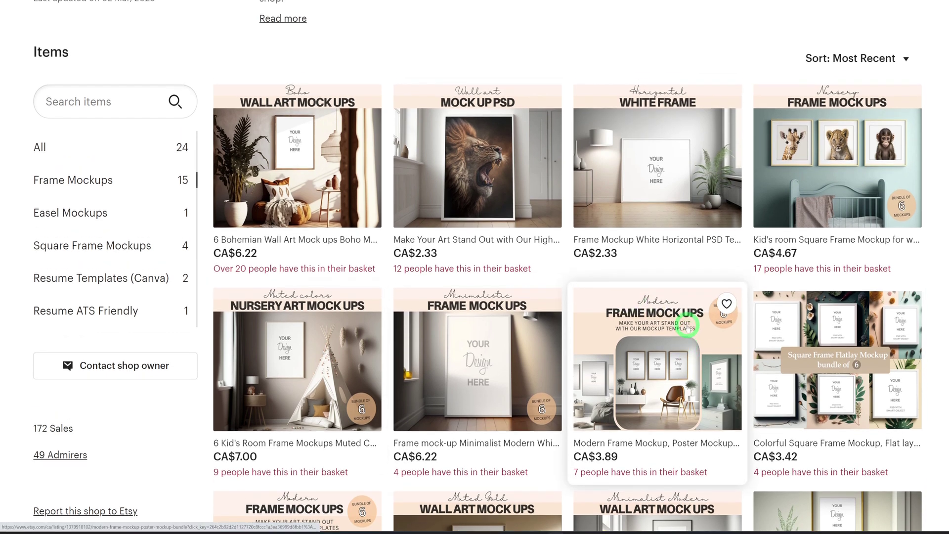
scroll(687, 326, up, 4)
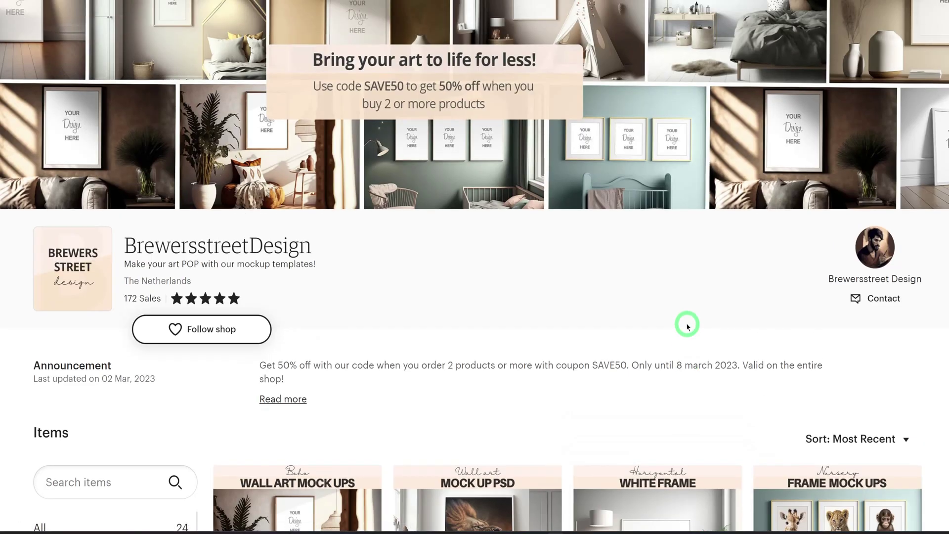
scroll(687, 325, up, 3)
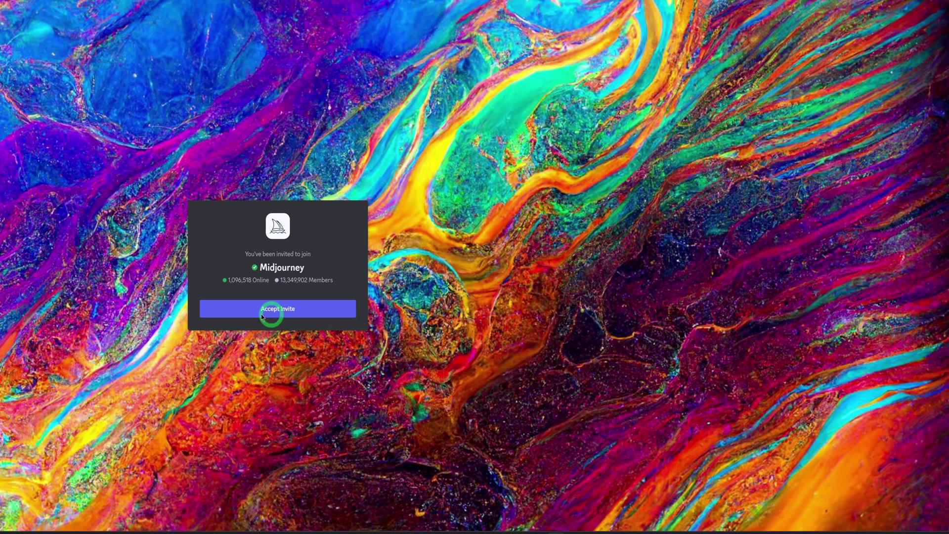
Accept the invitation to join the Midjourney server
click(296, 310)
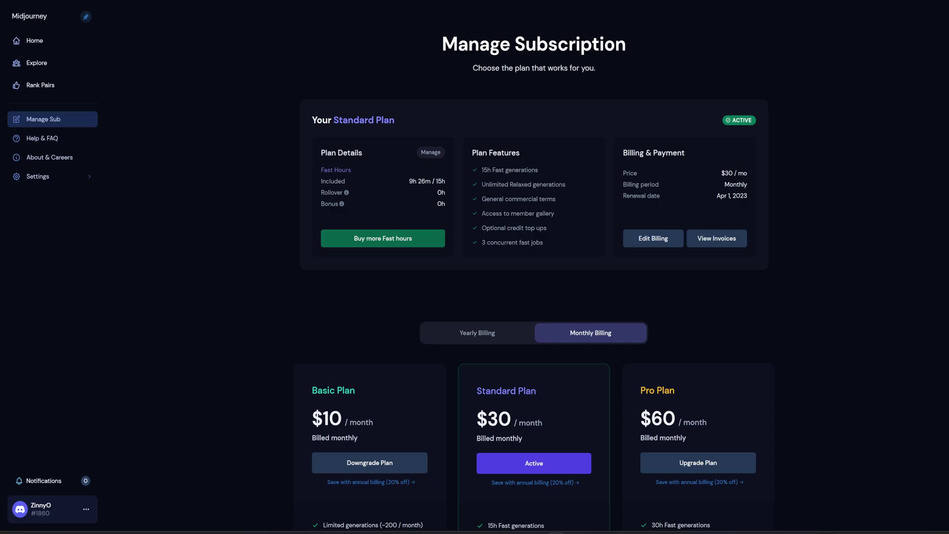
Scroll through the Basic, Standard and Pro plan cards and their feature lists
scroll(896, 281, down, 2)
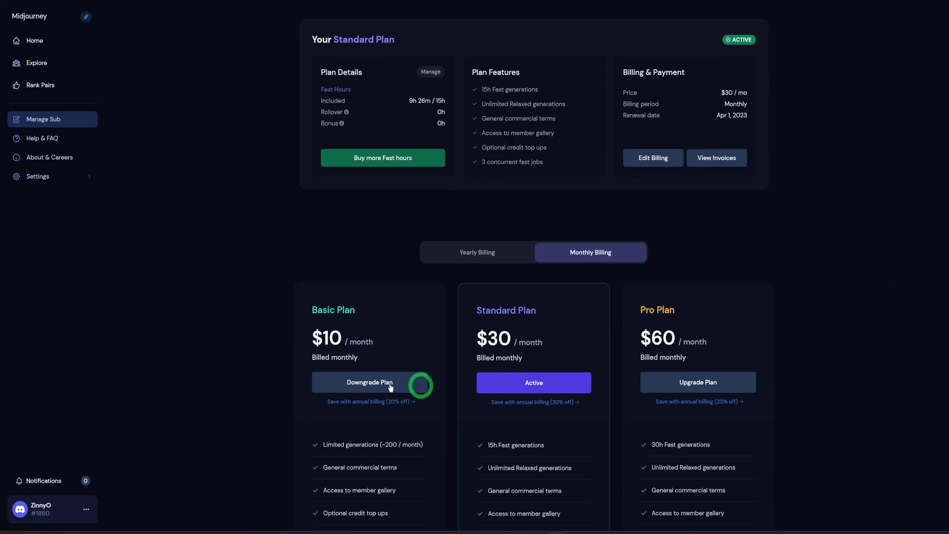
scroll(330, 417, down, 1)
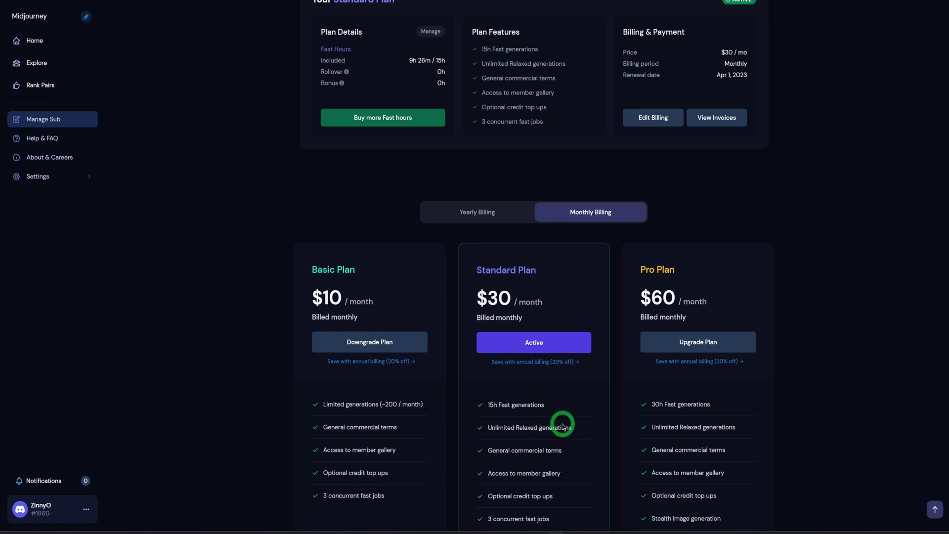
scroll(562, 424, down, 1)
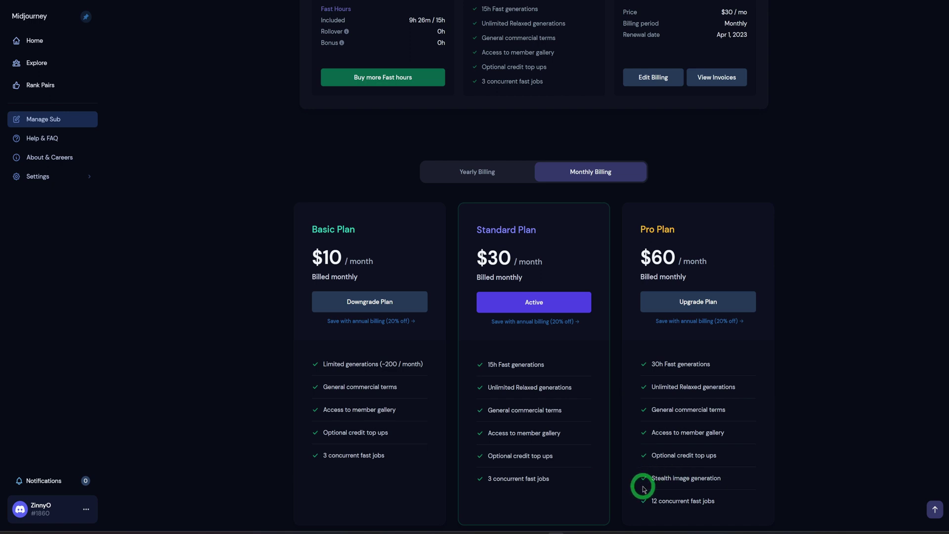
scroll(644, 489, up, 2)
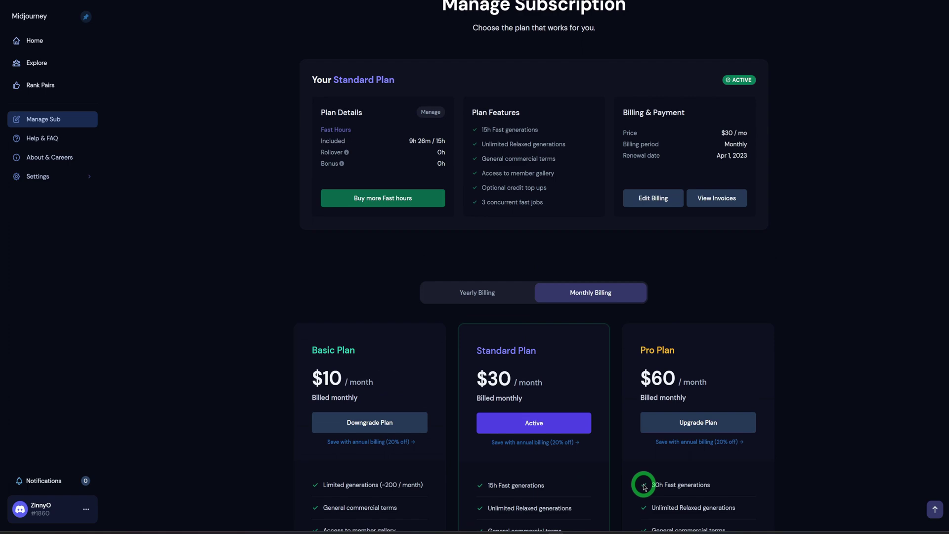
scroll(487, 273, up, 2)
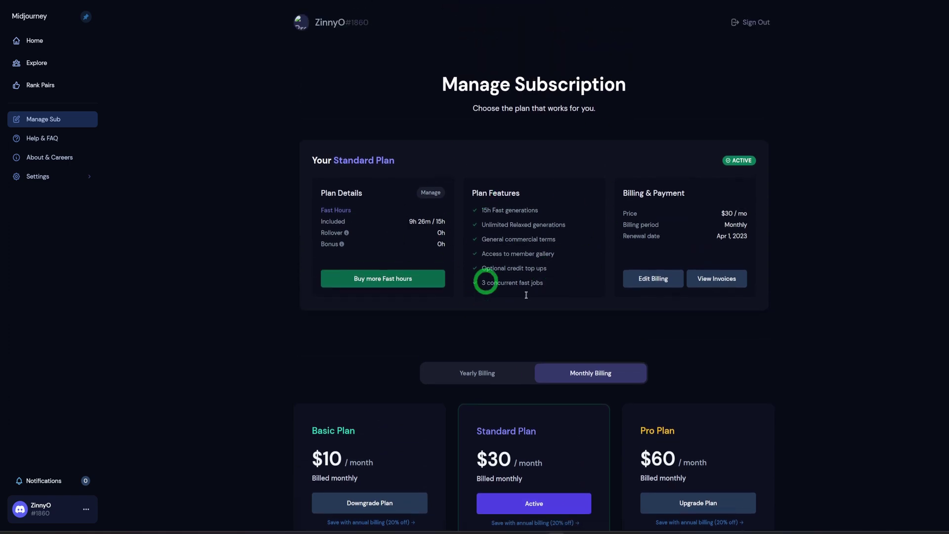
scroll(816, 356, down, 4)
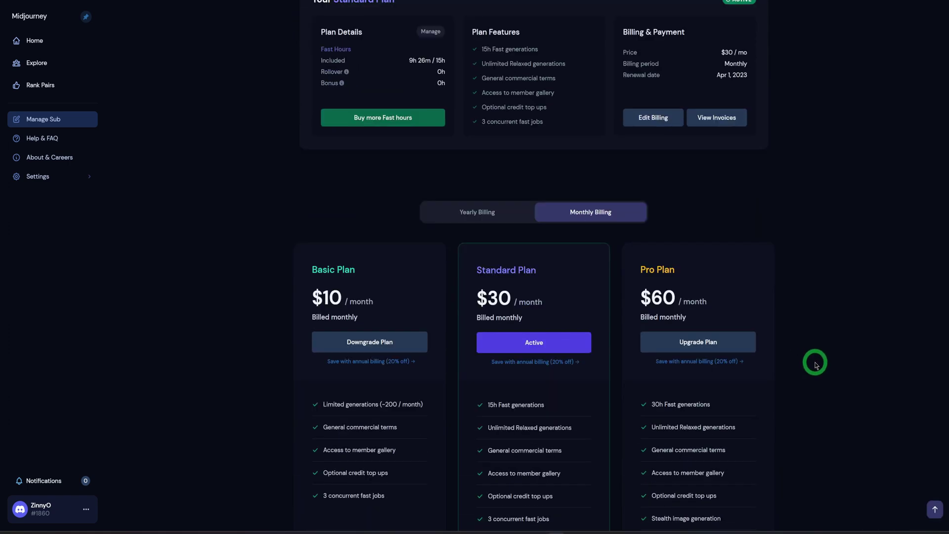
scroll(816, 365, down, 1)
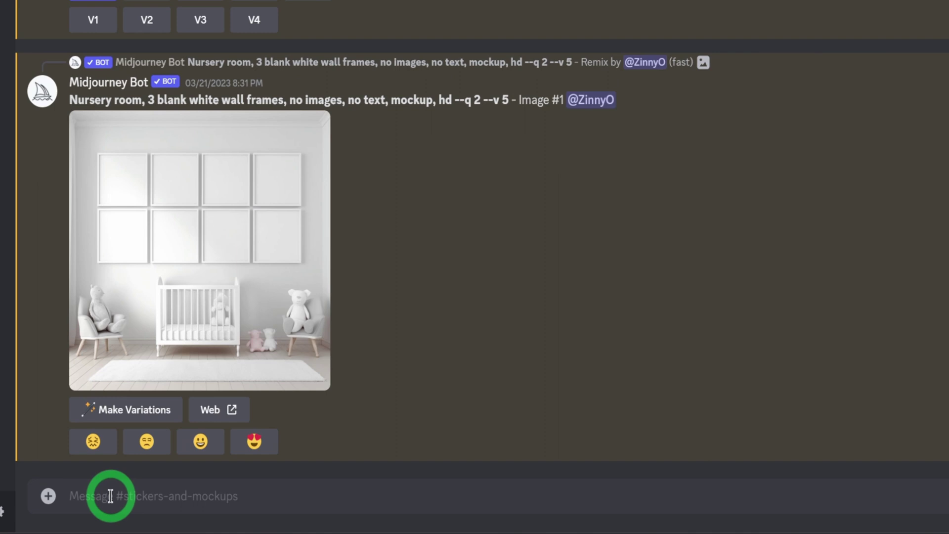
text(/)
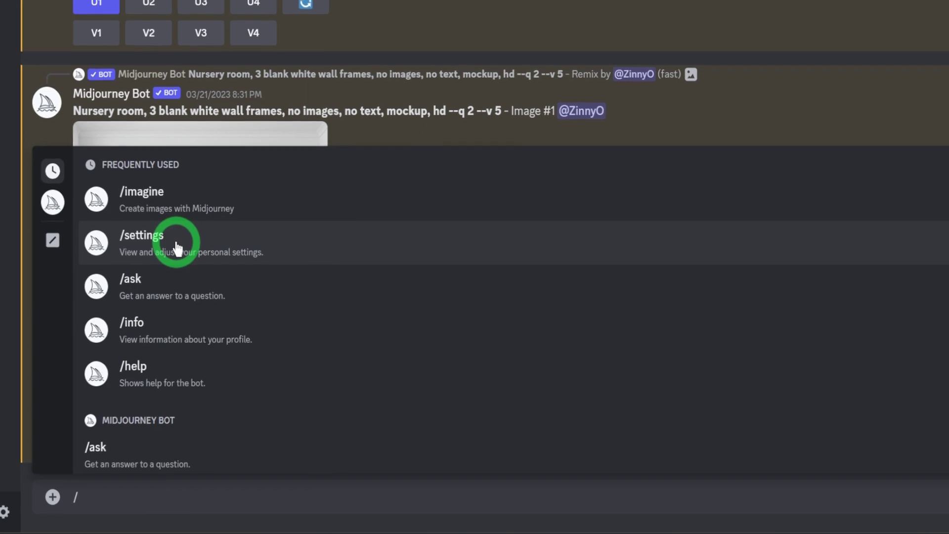
click(168, 249)
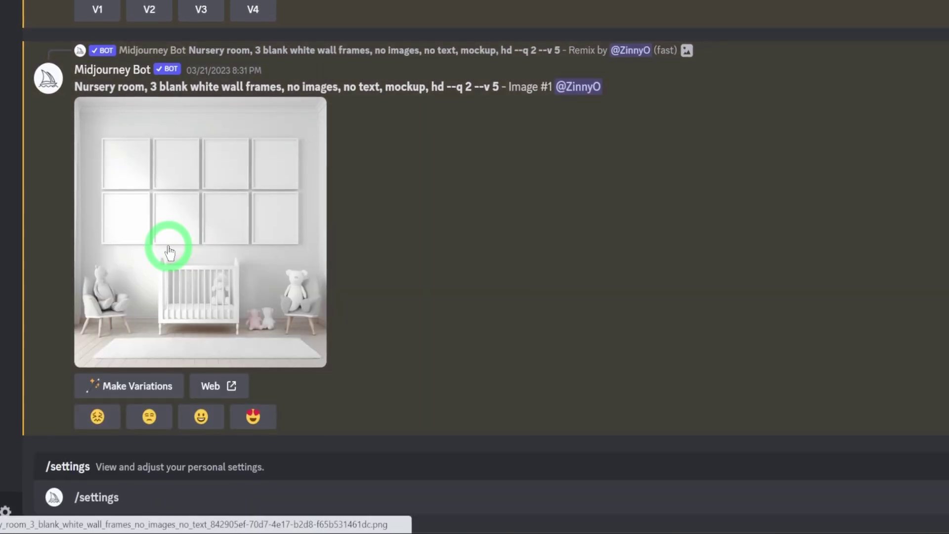
key(Return)
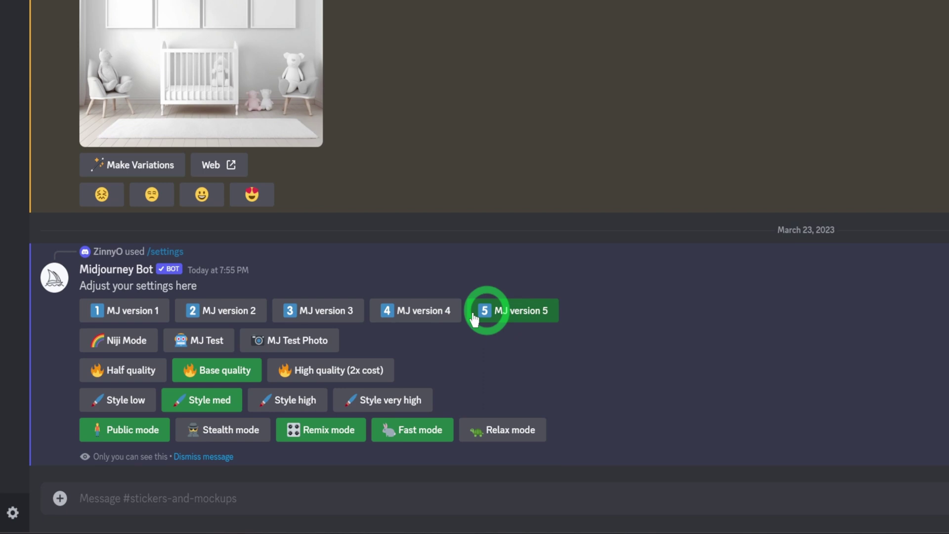
click(217, 459)
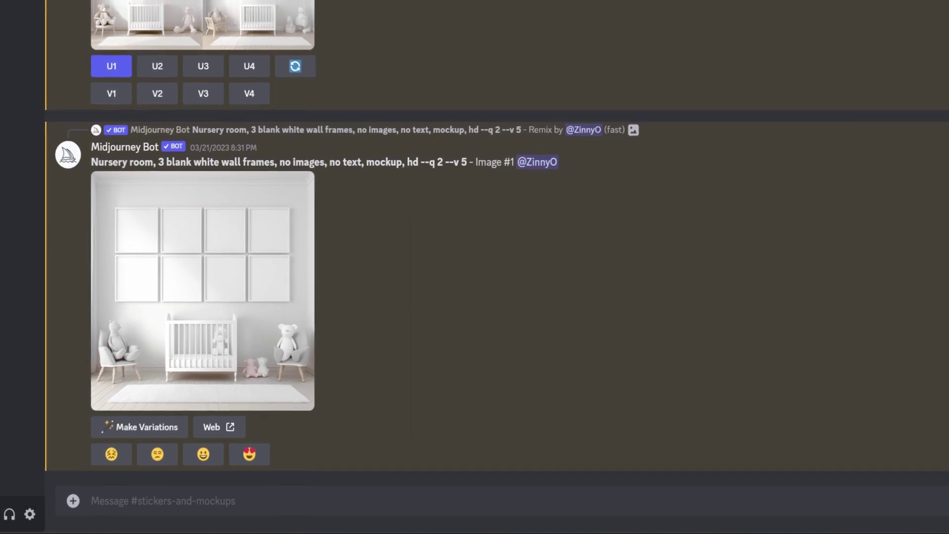
Submit the copied nursery prompt with 3 blank white wall frames through /imagine
click(161, 511)
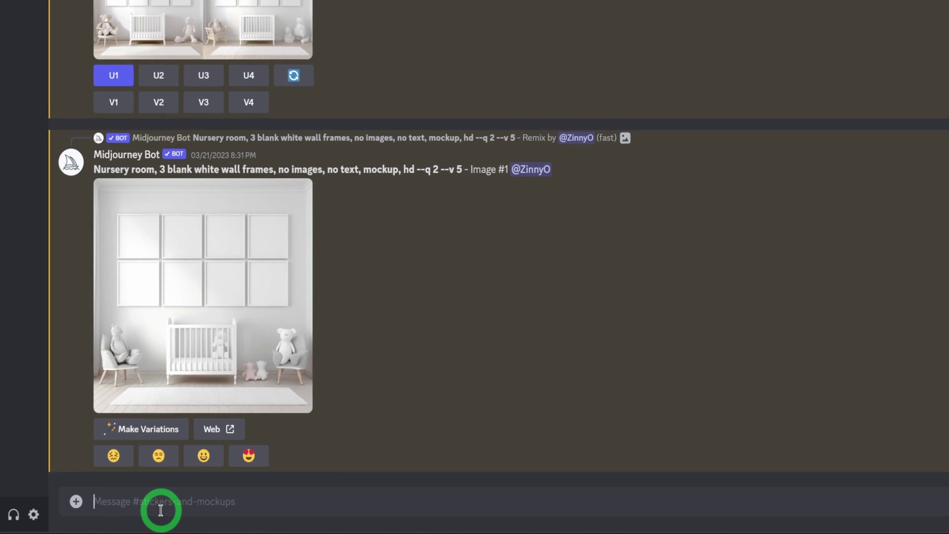
text(/)
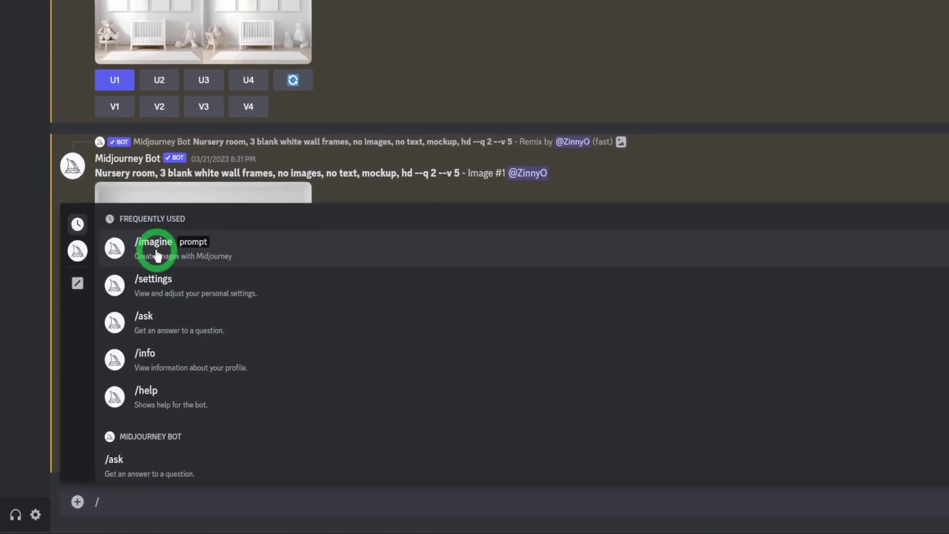
click(156, 253)
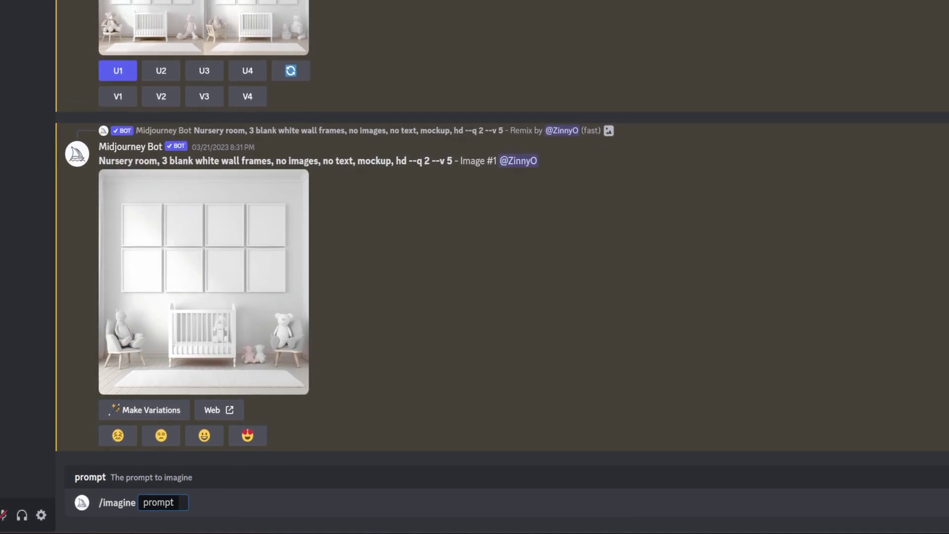
right_click(183, 504)
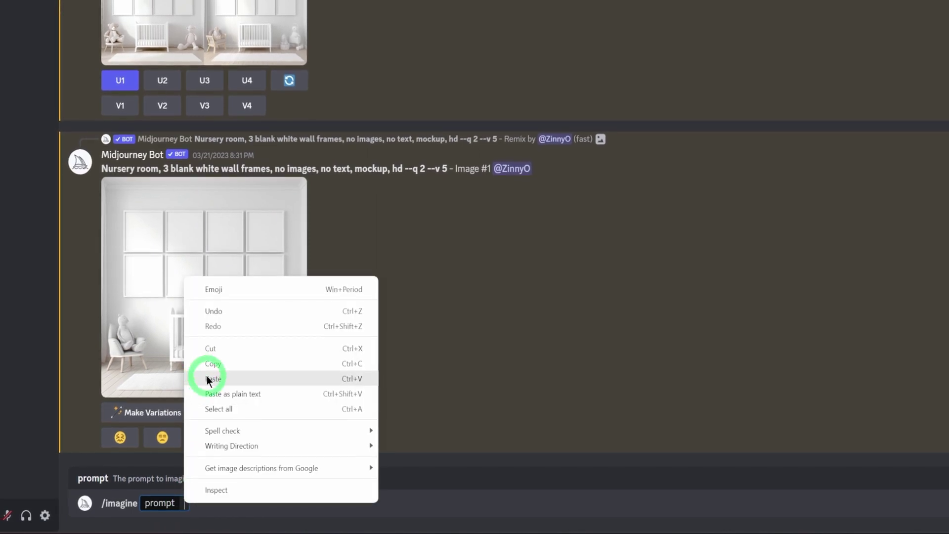
click(207, 377)
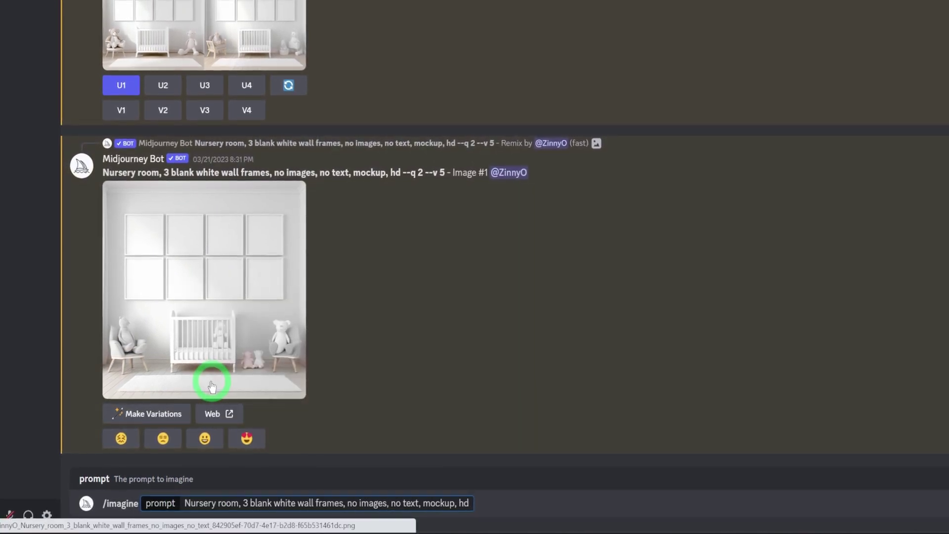
key(Return)
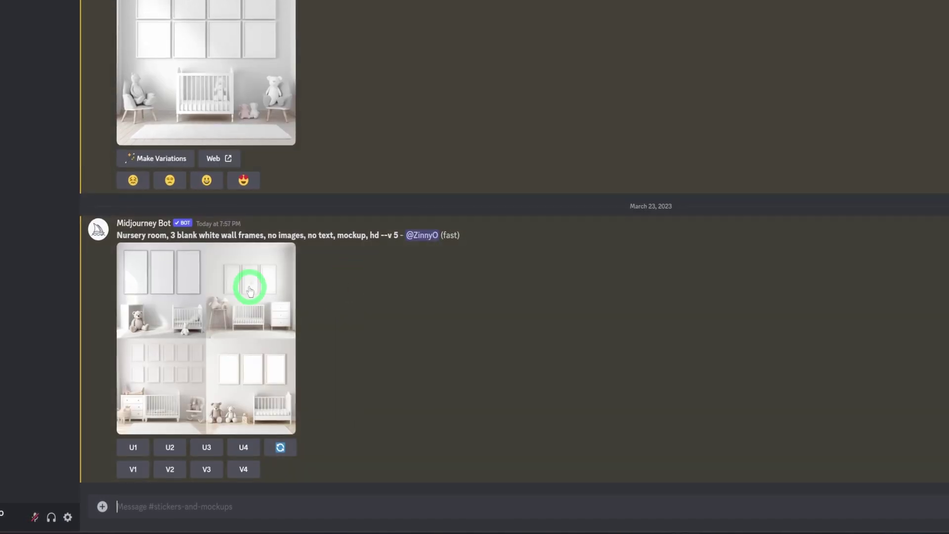
Preview the new nursery grid, then upscale Image #1 and inspect it enlarged
click(236, 330)
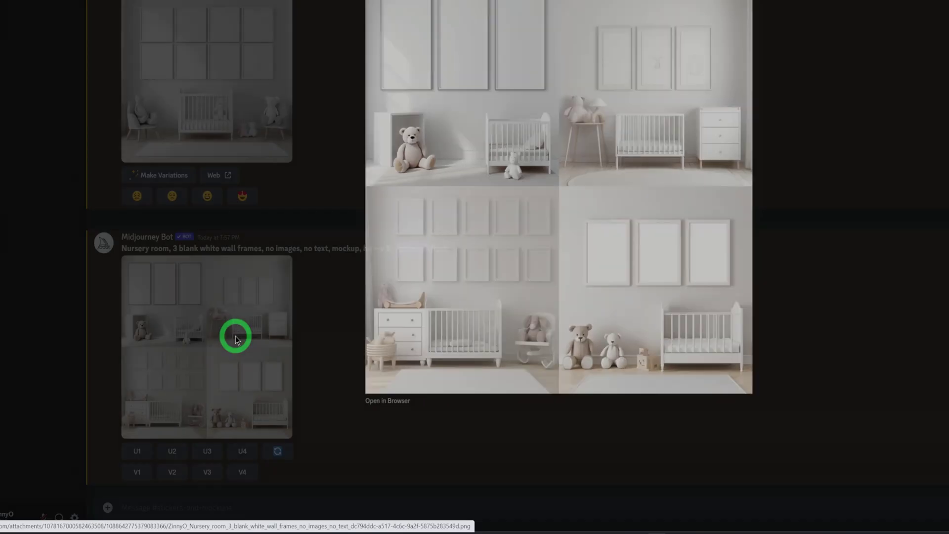
click(235, 340)
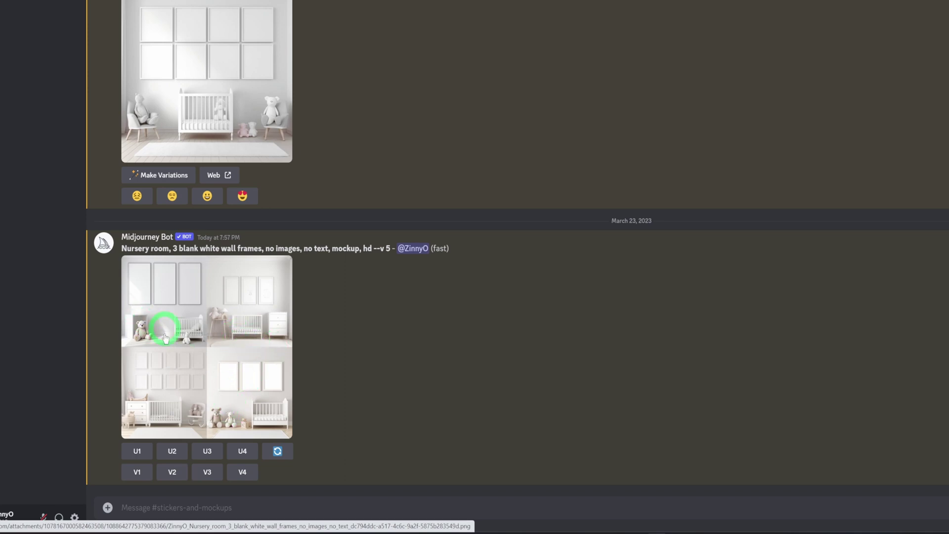
click(135, 452)
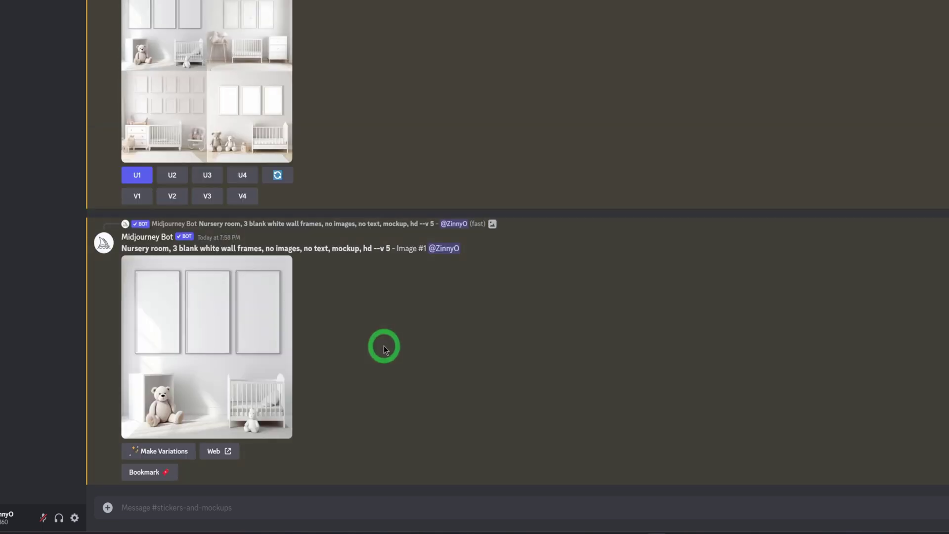
click(254, 367)
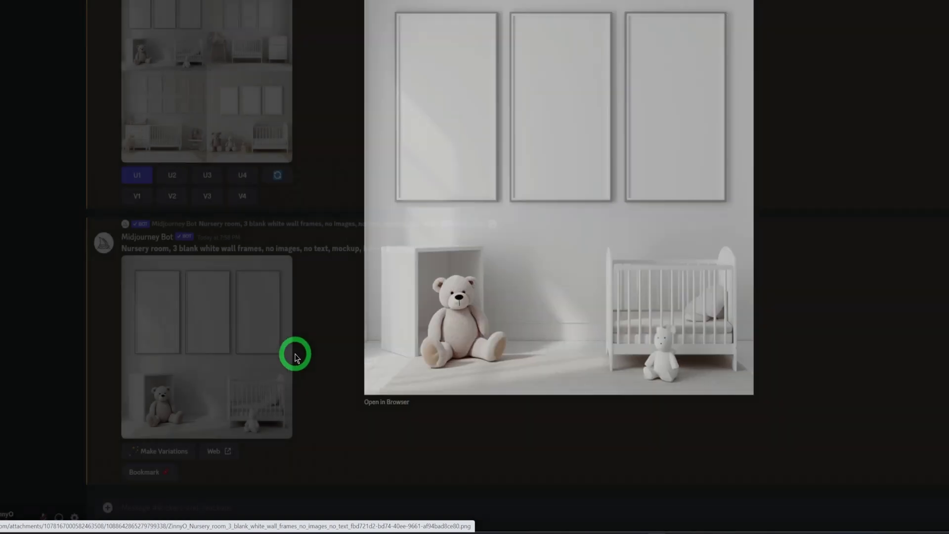
click(295, 353)
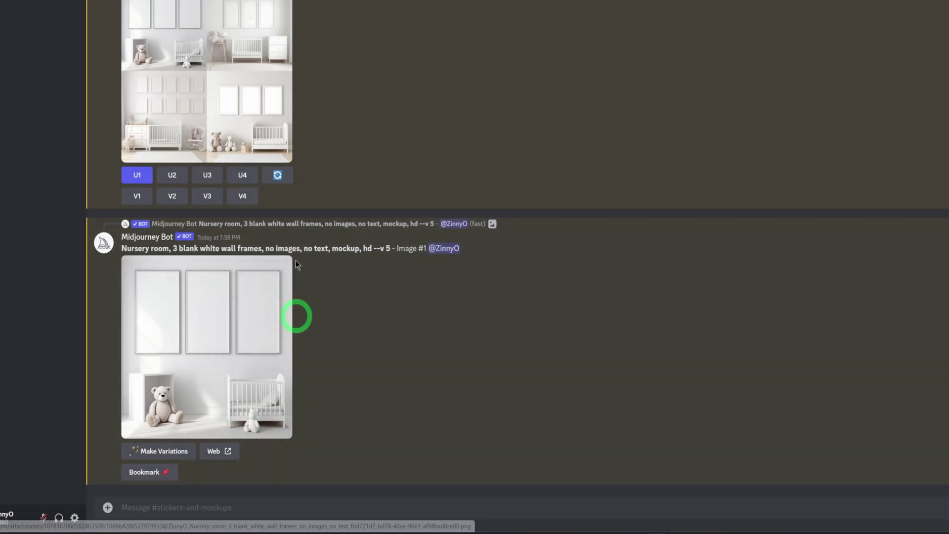
Upscale Image #4 of the nursery grid and inspect it enlarged
click(242, 183)
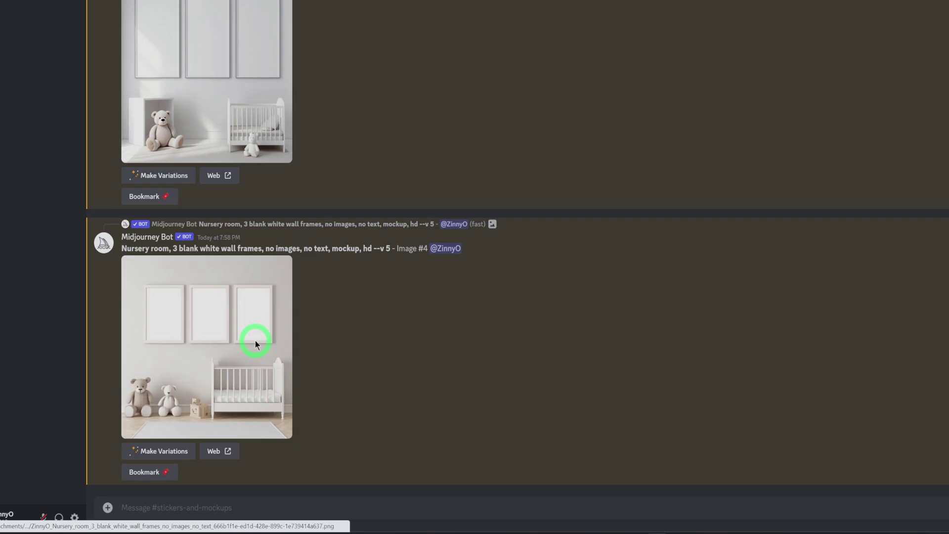
click(254, 339)
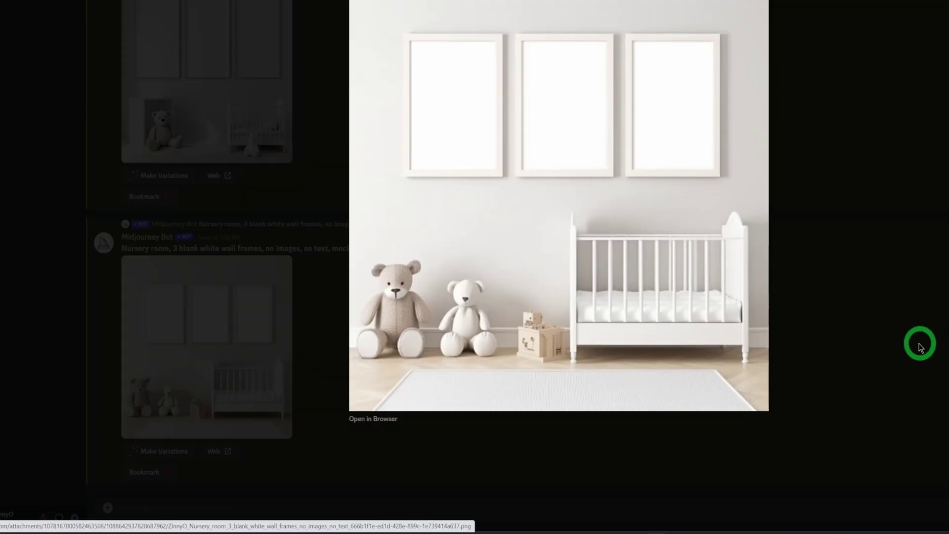
click(917, 341)
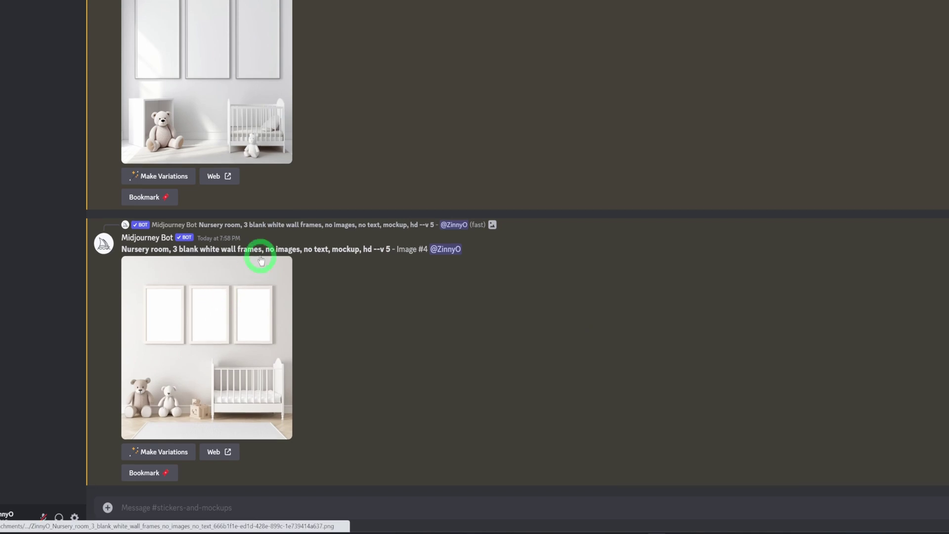
scroll(258, 257, up, 4)
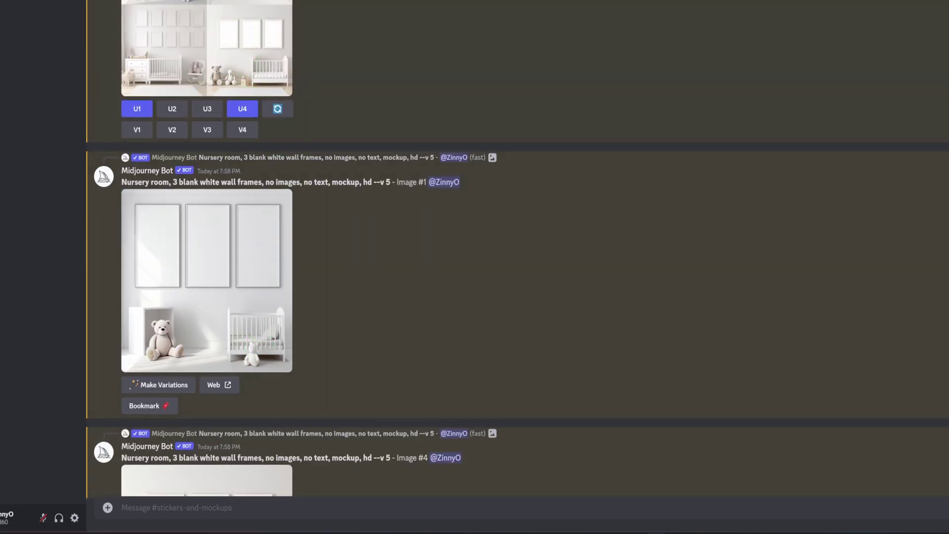
click(277, 109)
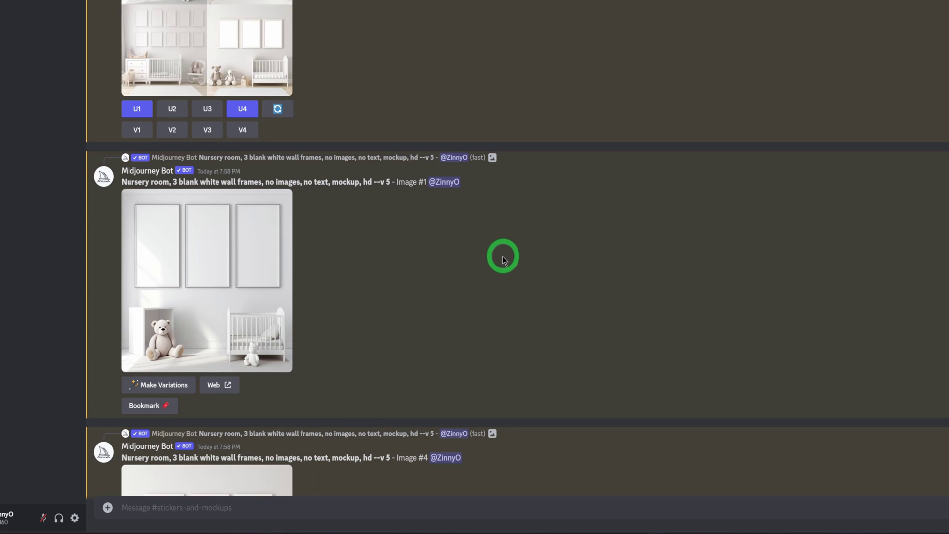
scroll(373, 267, up, 6)
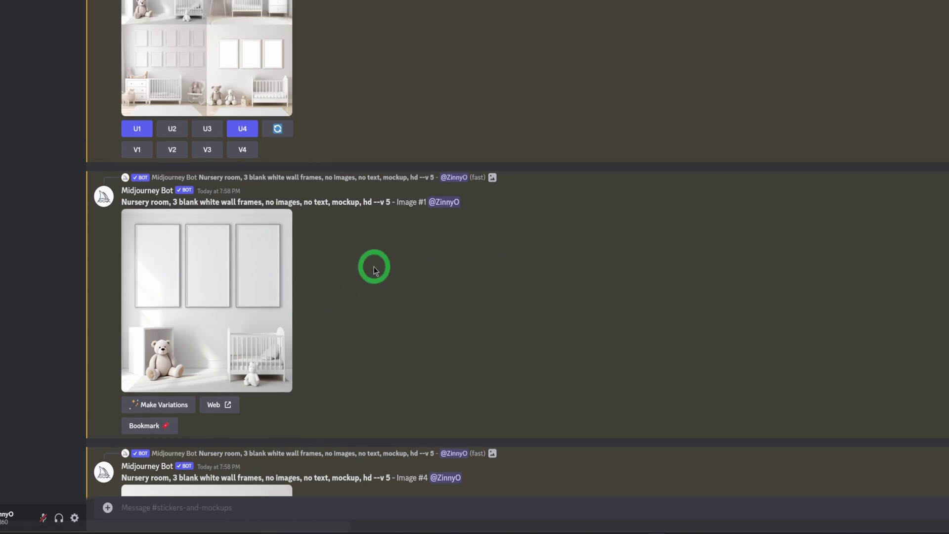
scroll(391, 279, up, 5)
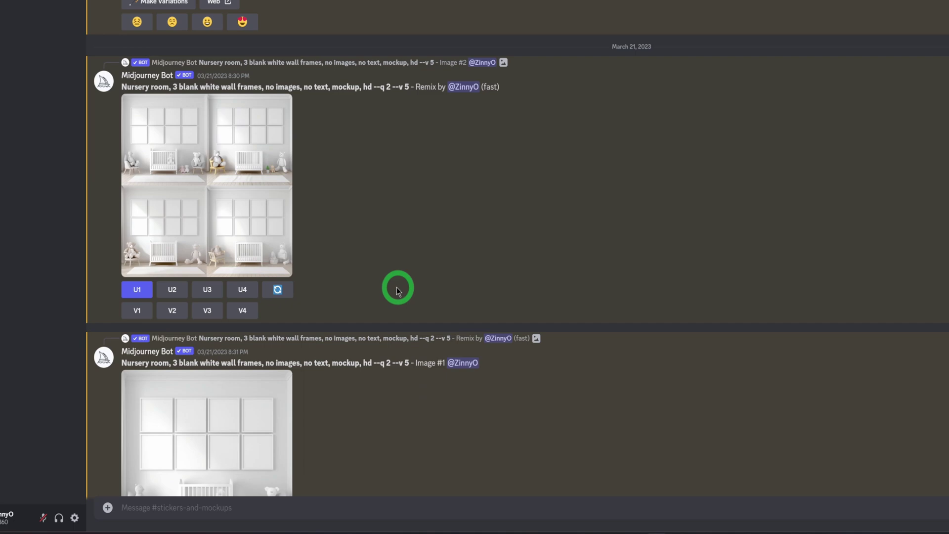
scroll(275, 343, down, 2)
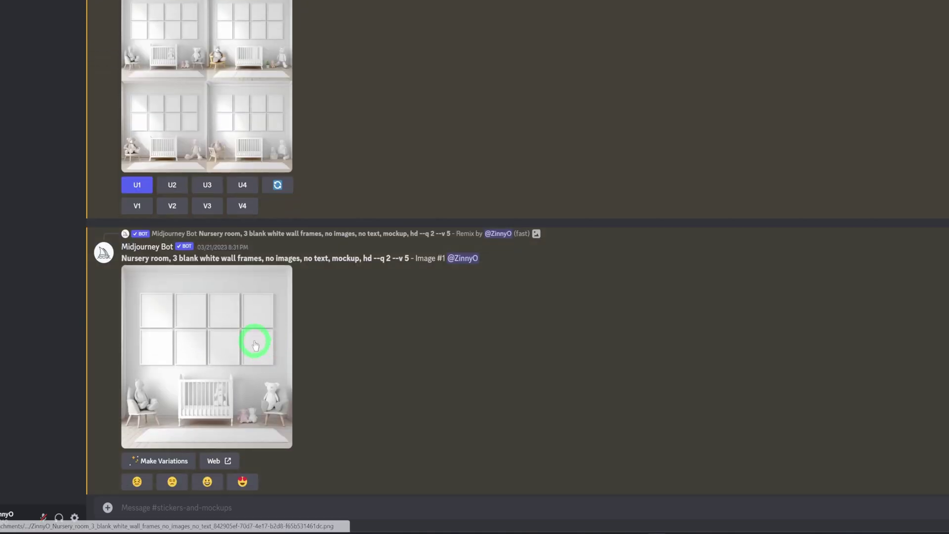
click(255, 344)
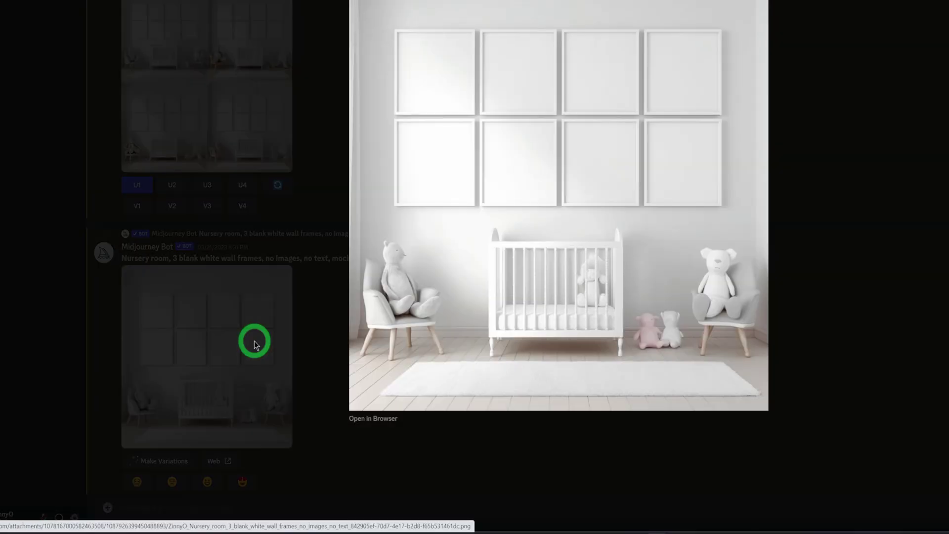
click(255, 344)
scroll(265, 329, up, 10)
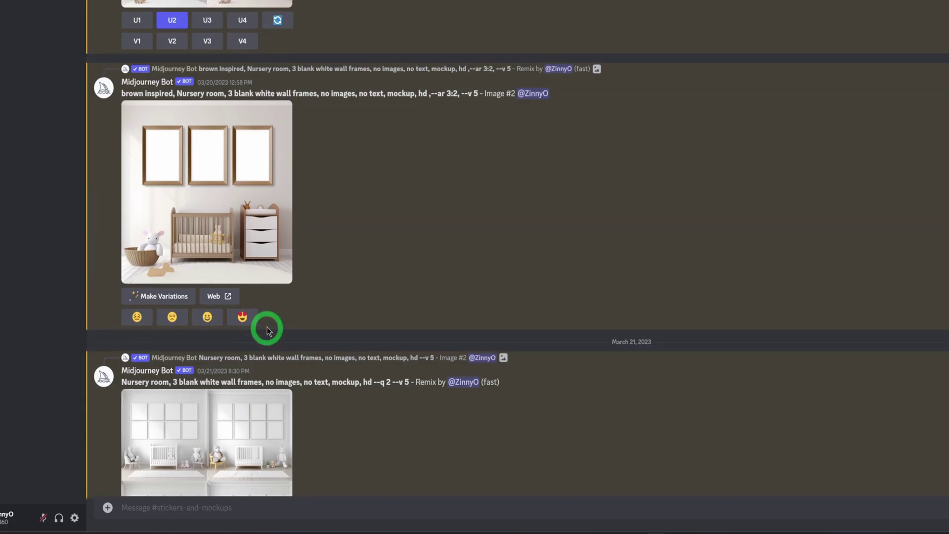
click(237, 263)
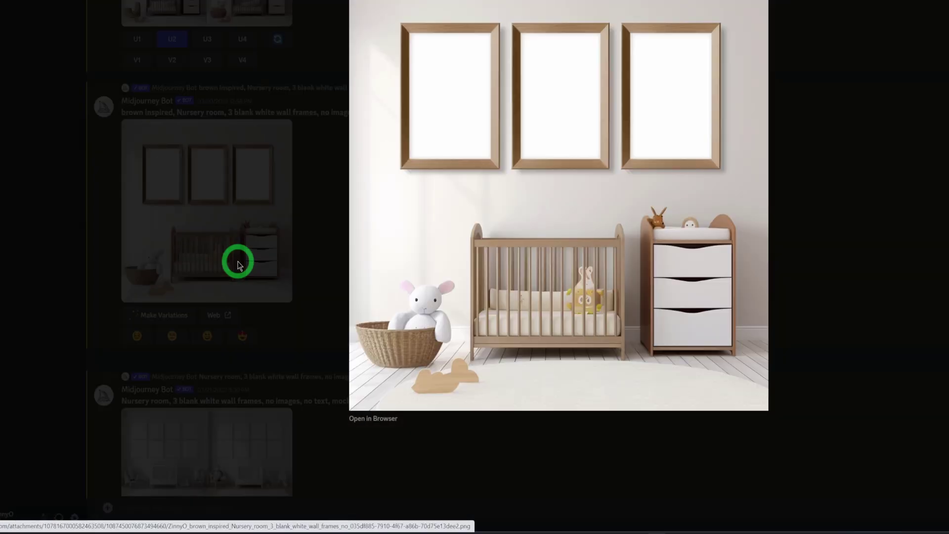
click(238, 264)
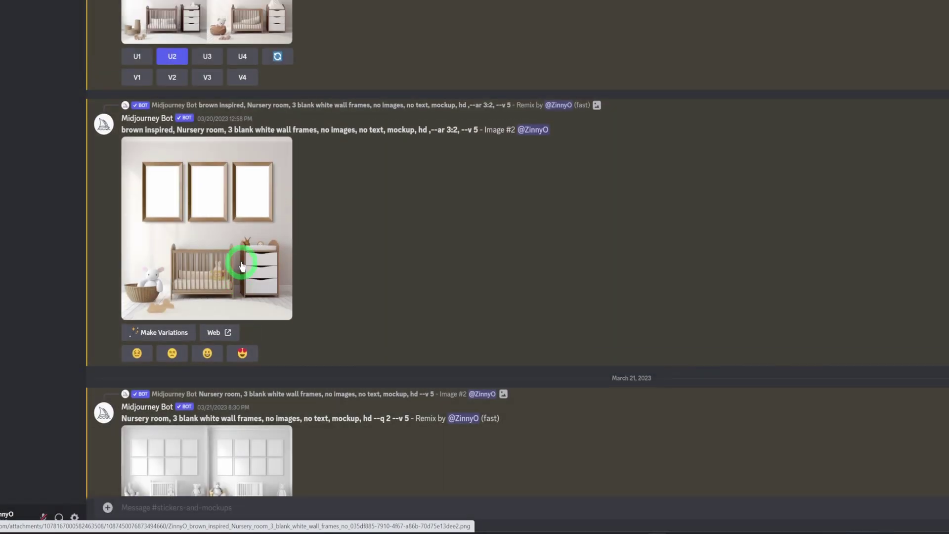
scroll(242, 264, up, 5)
scroll(241, 262, up, 10)
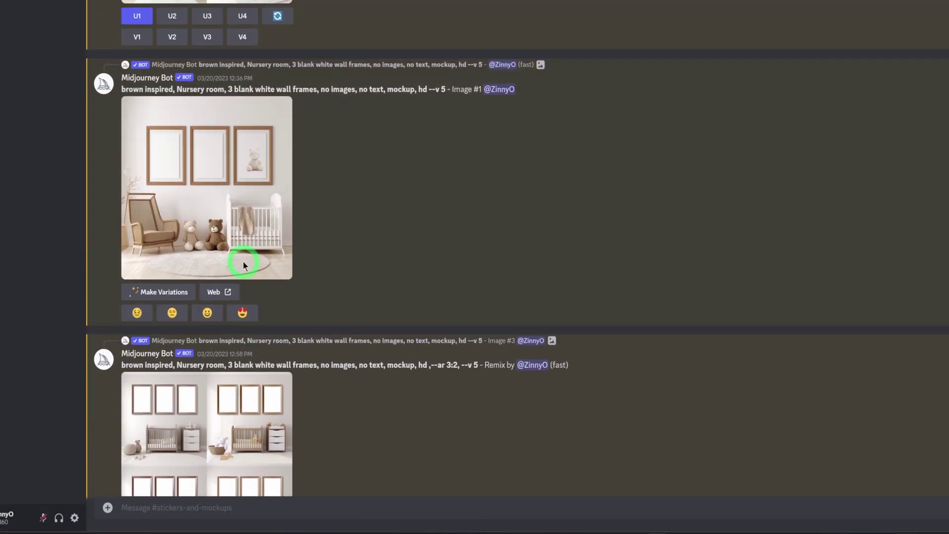
scroll(244, 265, up, 5)
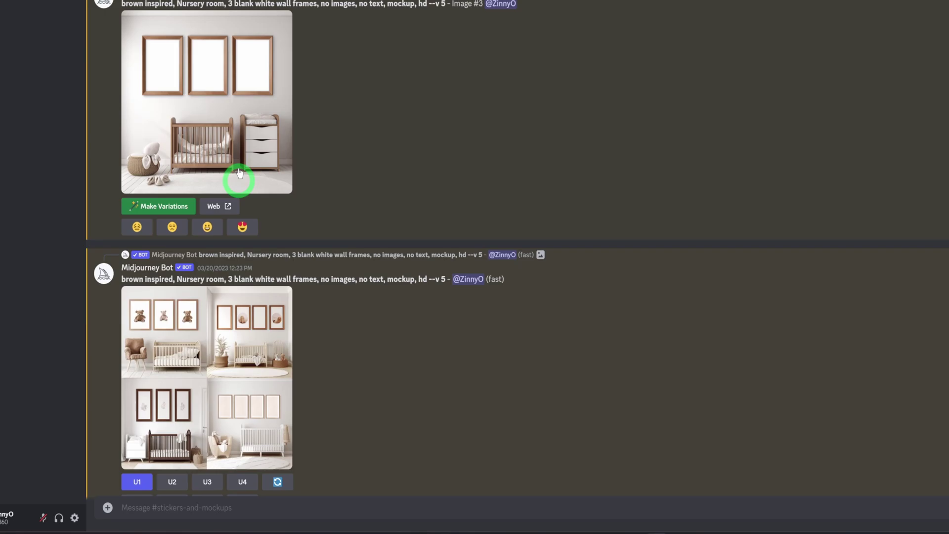
click(234, 152)
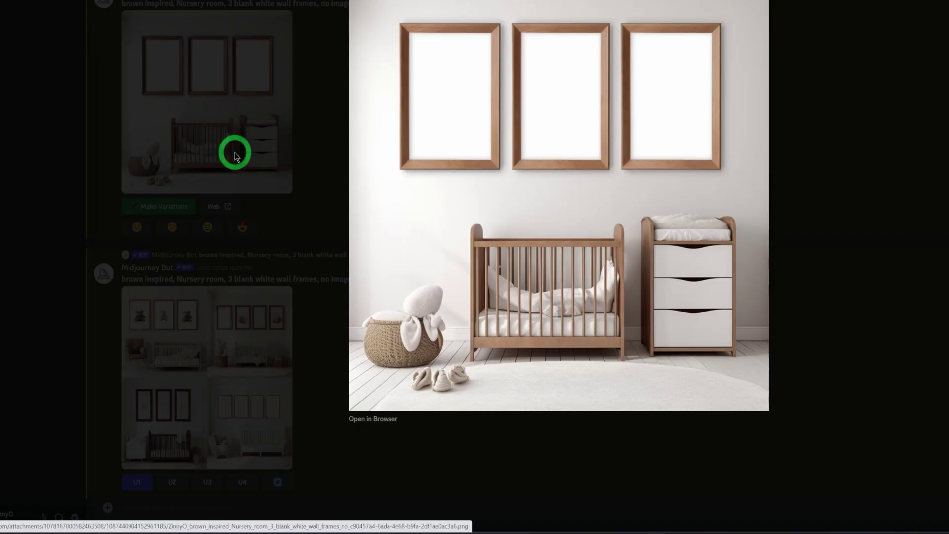
click(235, 152)
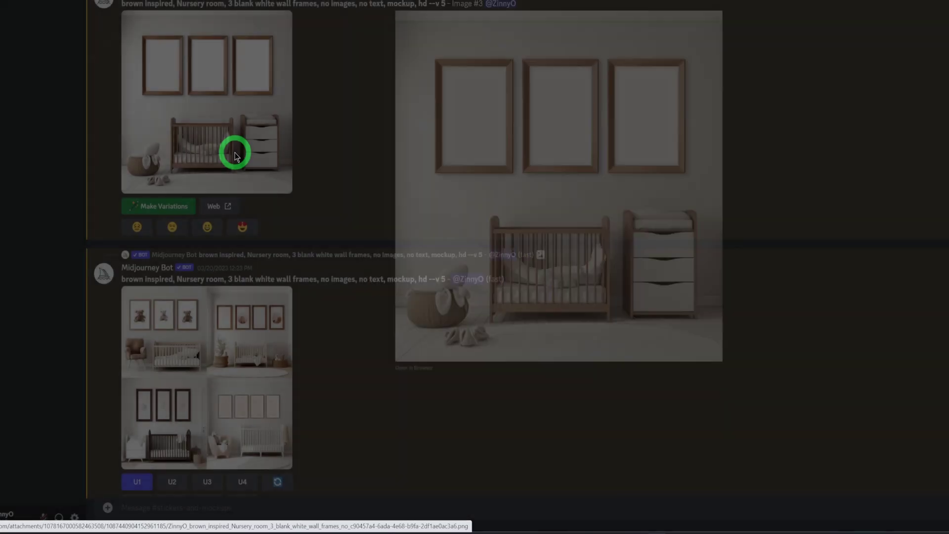
scroll(240, 159, up, 5)
scroll(257, 185, up, 8)
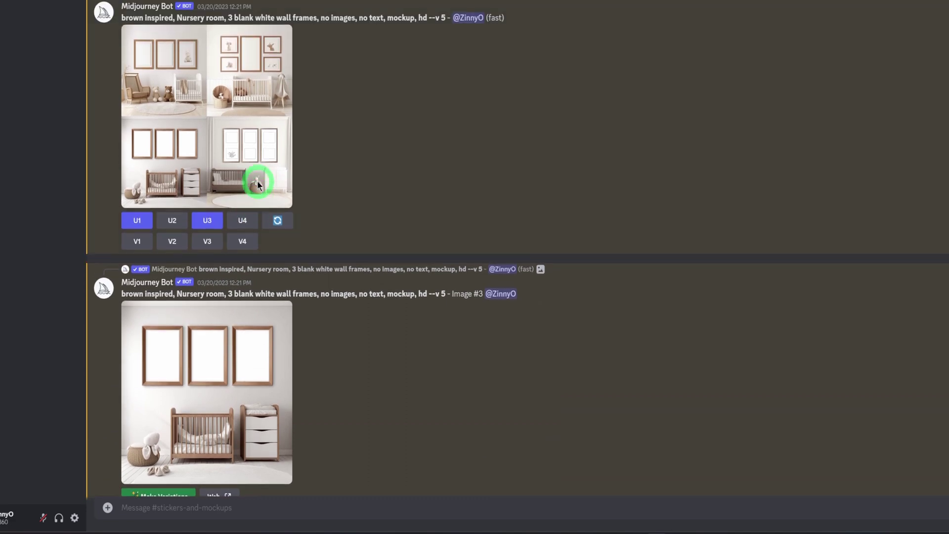
scroll(258, 185, up, 7)
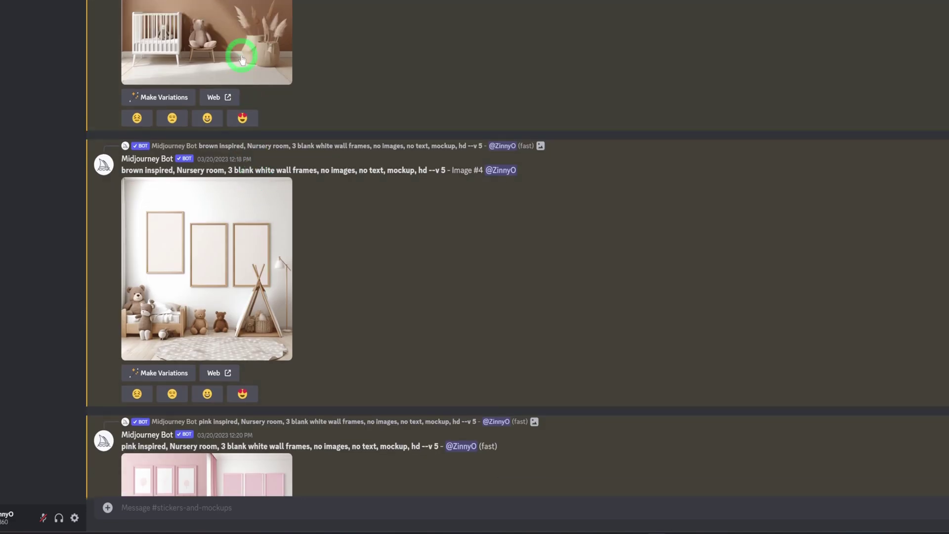
click(240, 55)
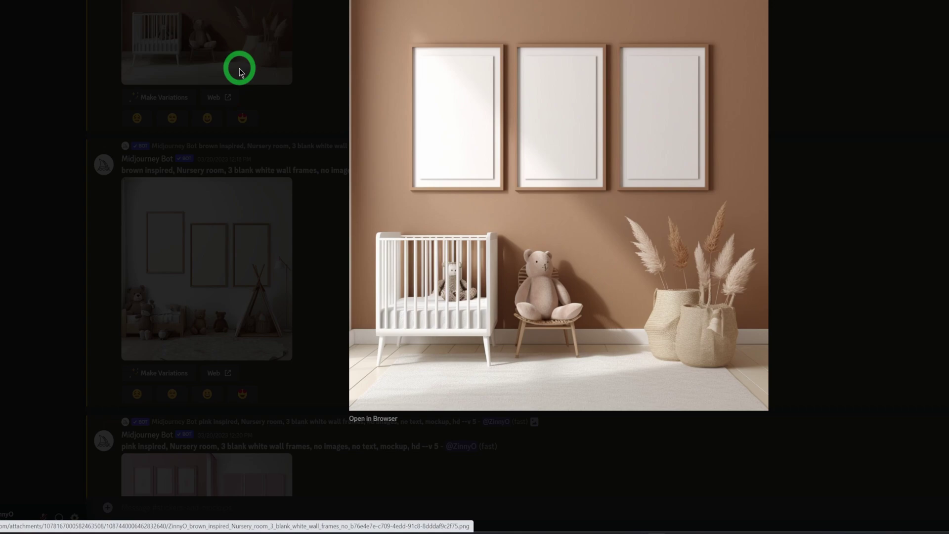
click(240, 74)
scroll(287, 194, down, 10)
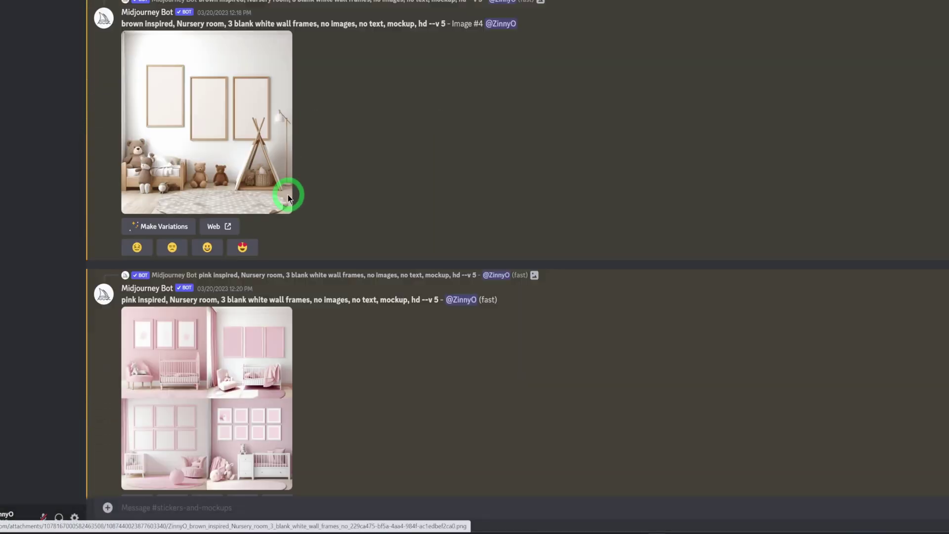
scroll(287, 198, down, 15)
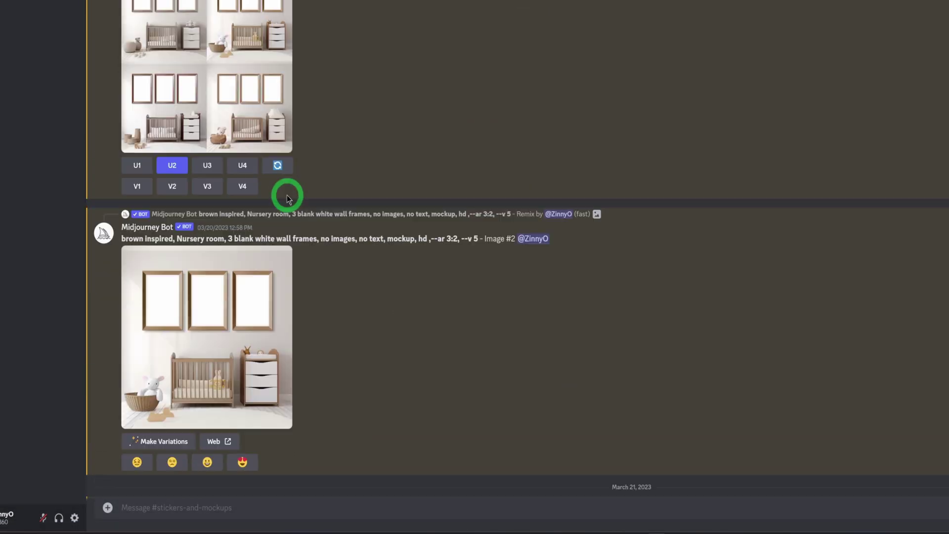
scroll(286, 196, down, 15)
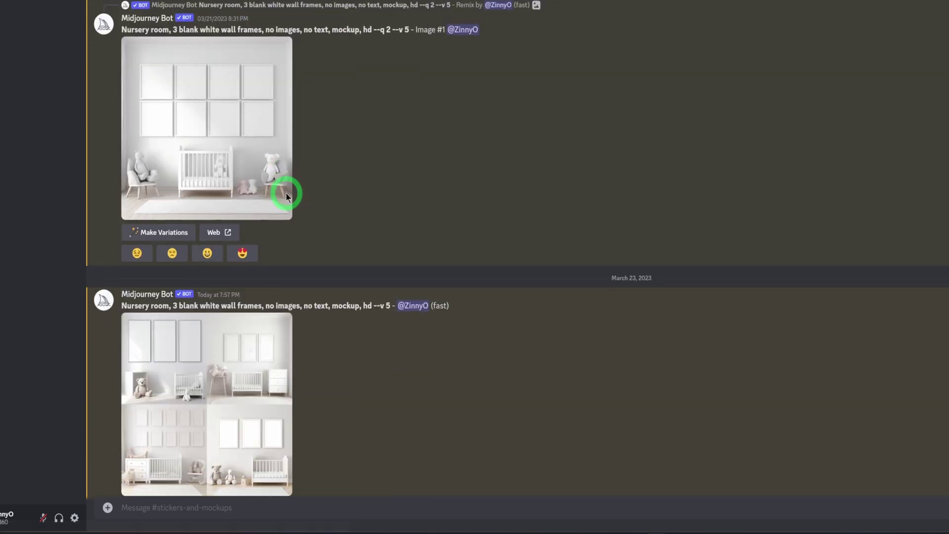
scroll(287, 196, down, 10)
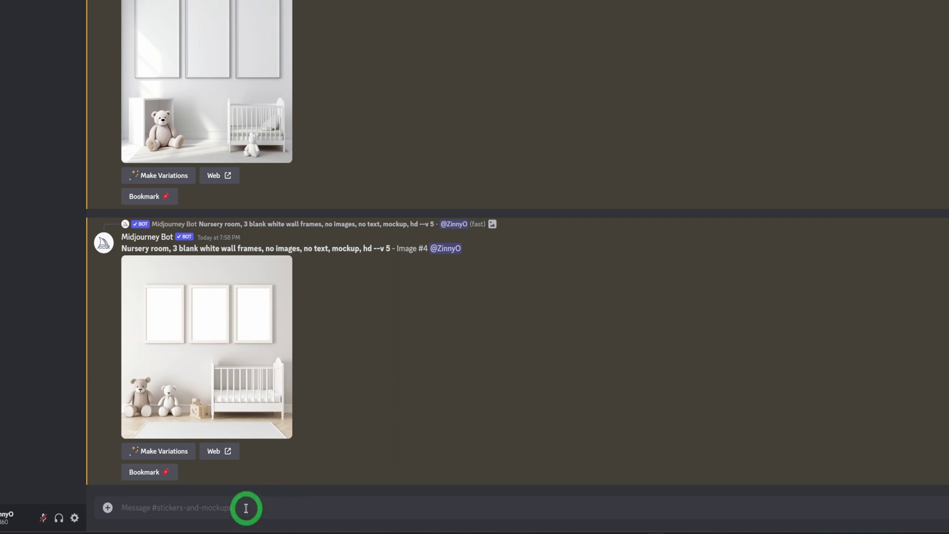
Submit the pasted blank white skinny 20 oz tumbler with straw, grey backdrop prompt via /imagine
text(/)
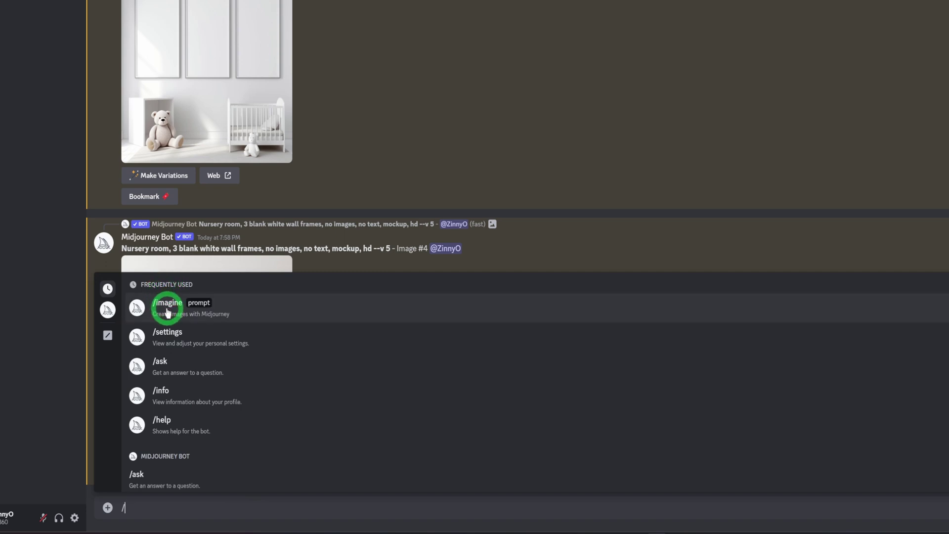
click(167, 305)
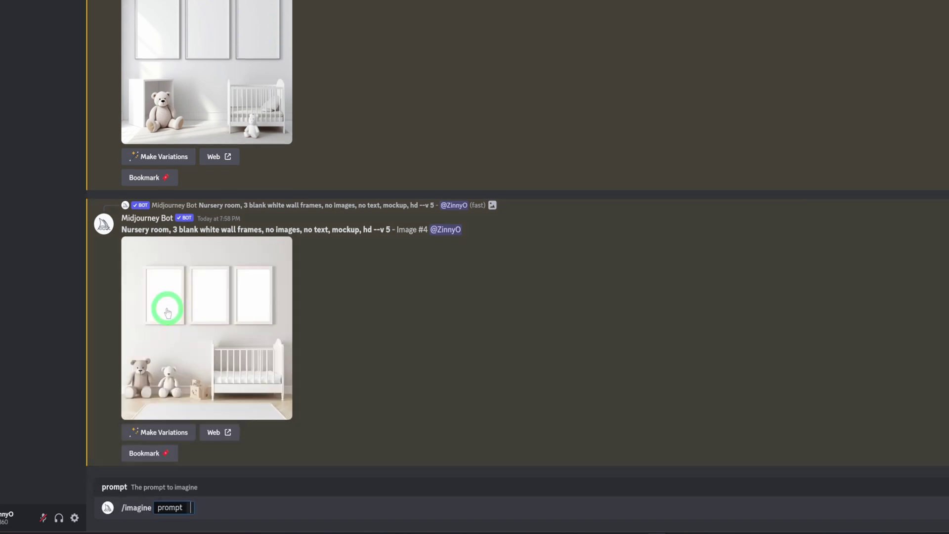
right_click(191, 509)
click(213, 405)
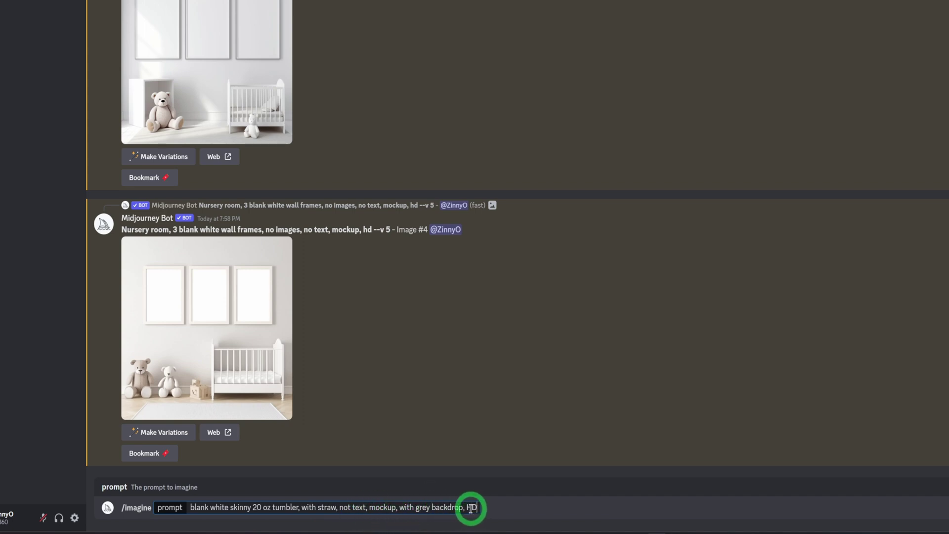
key(Return)
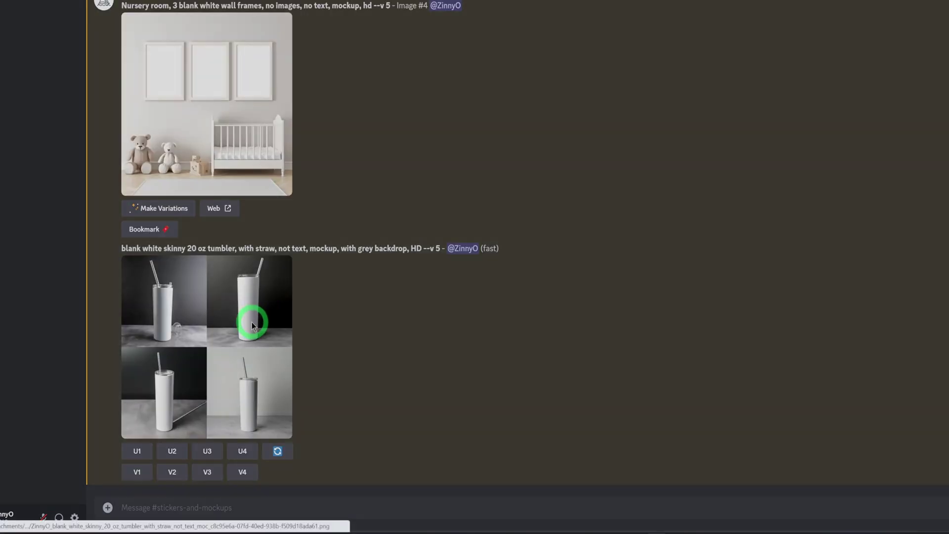
Preview the tumbler grid, then upscale the second tumbler and inspect it enlarged
click(252, 326)
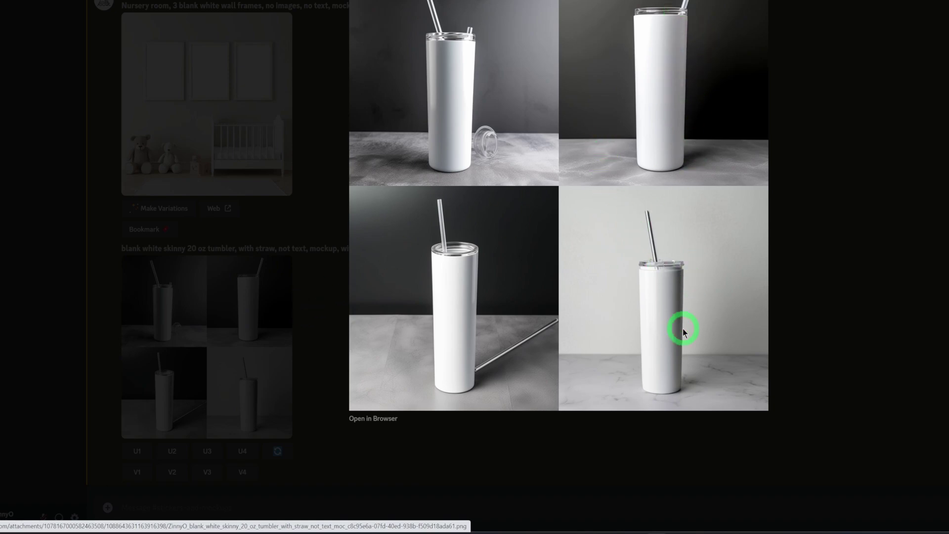
click(852, 304)
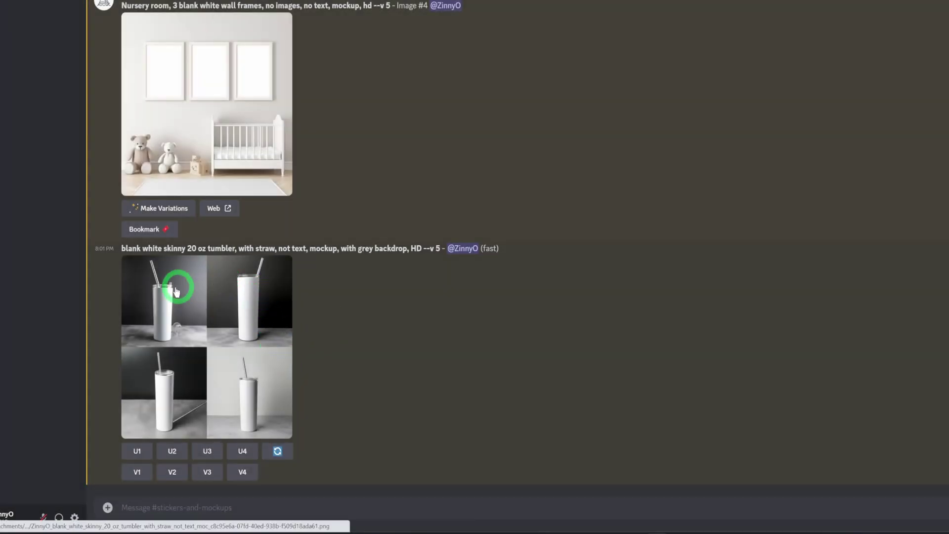
click(176, 458)
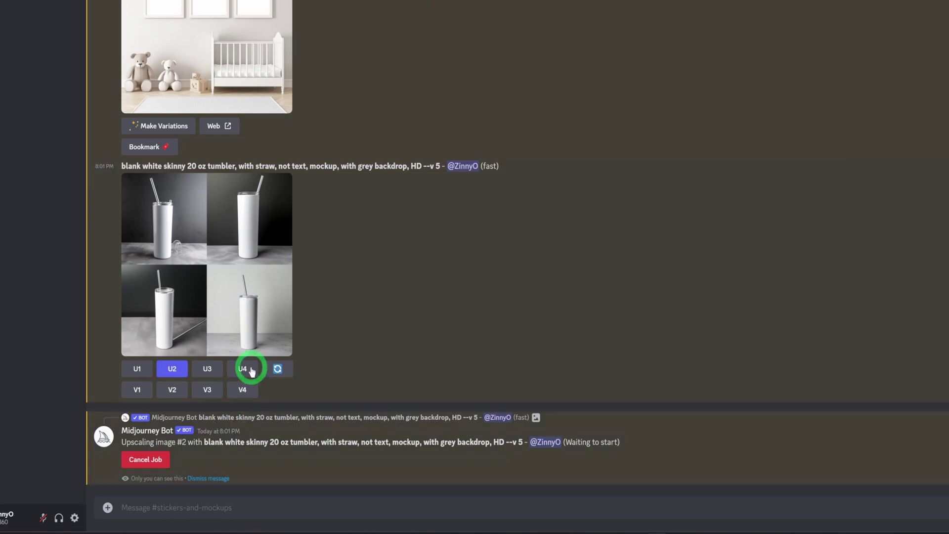
click(251, 356)
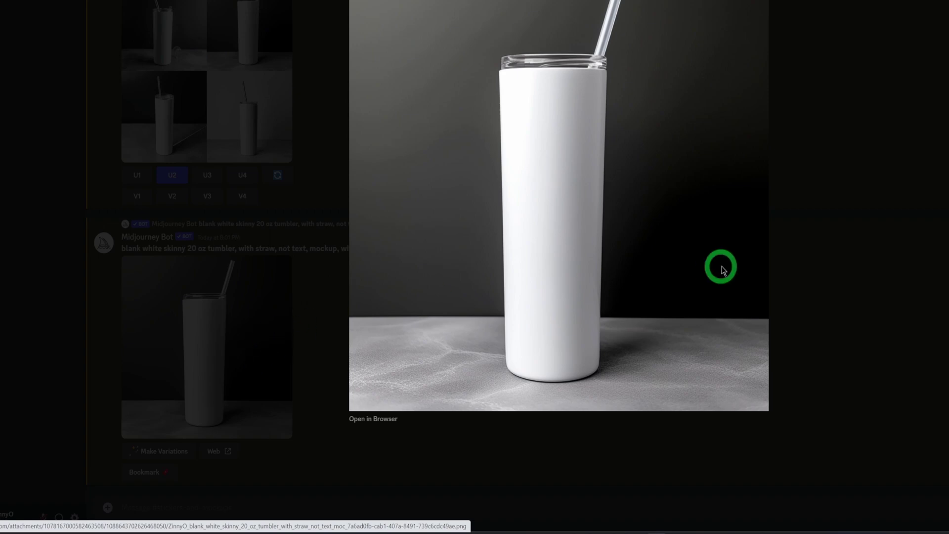
click(826, 266)
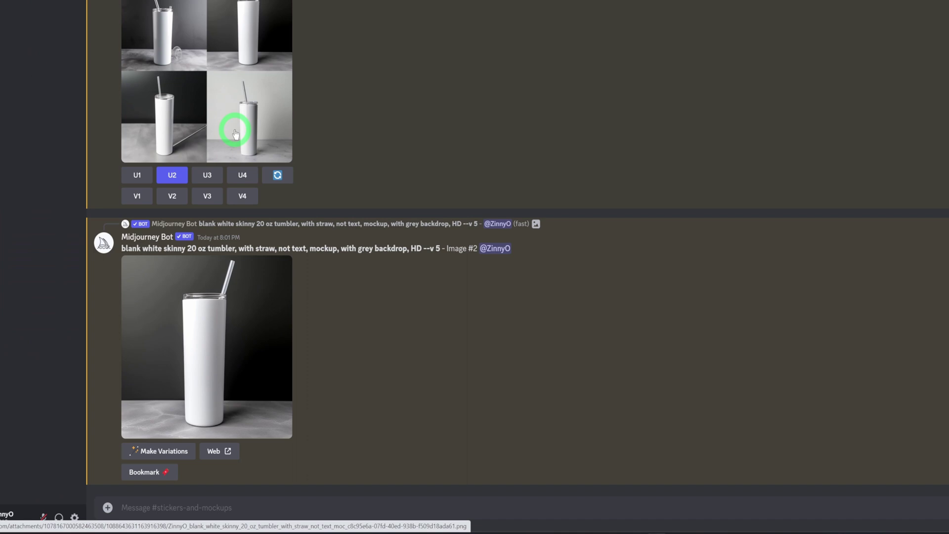
Upscale the fourth tumbler variant and view both upscaled tumblers at full size
click(242, 176)
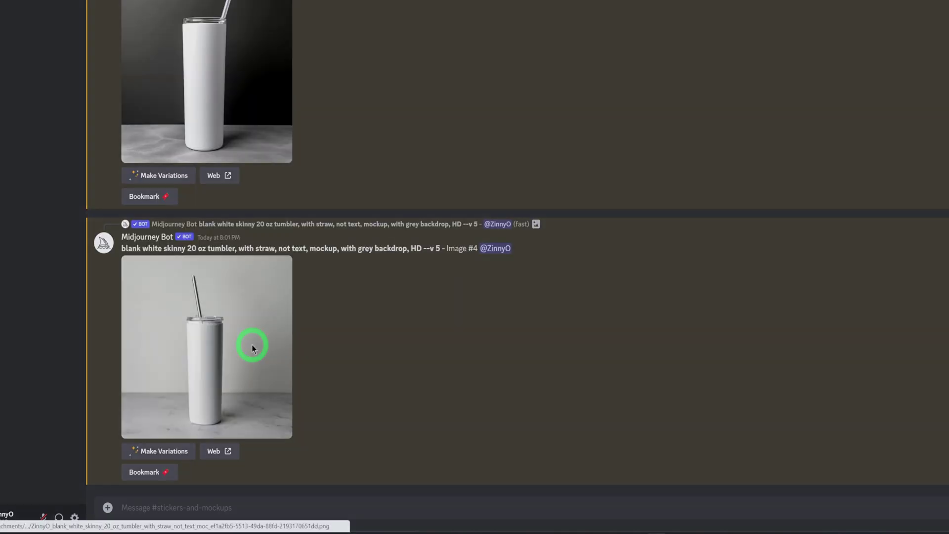
click(253, 349)
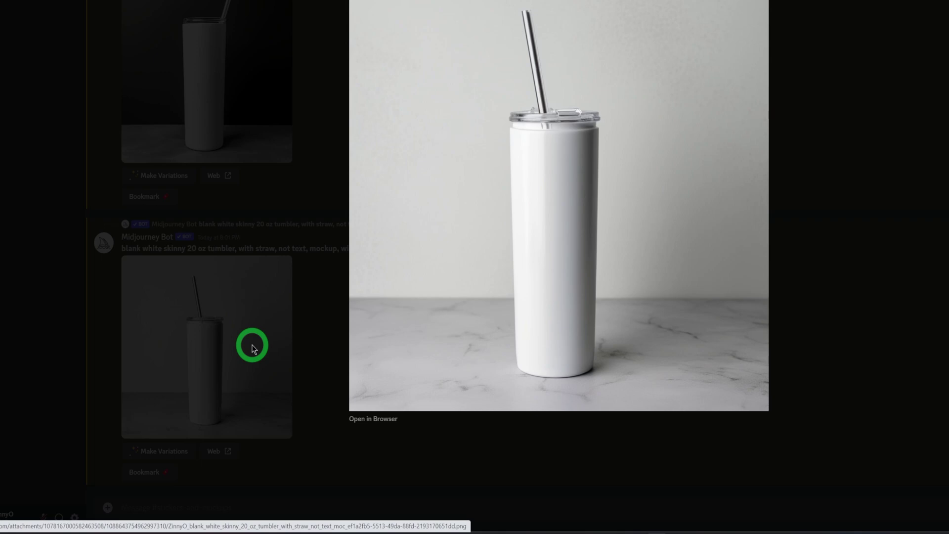
click(252, 348)
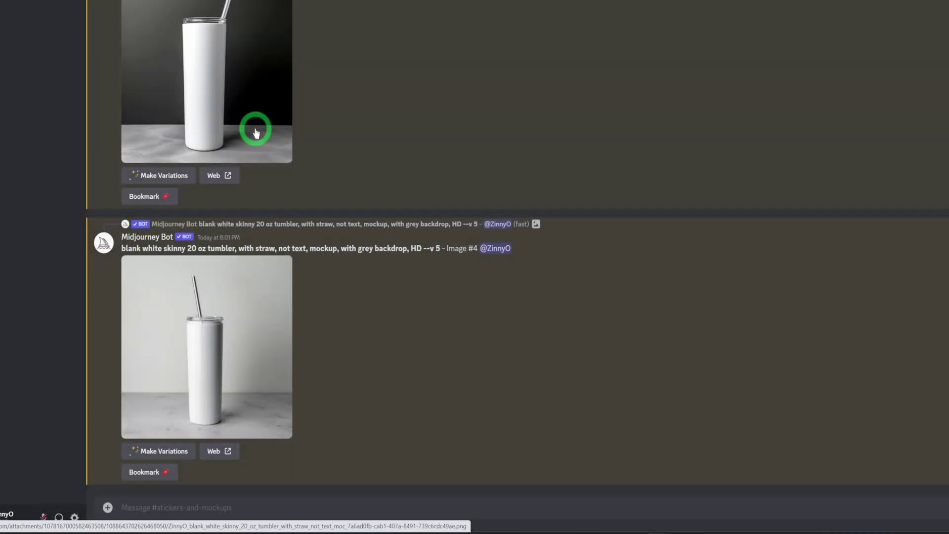
click(272, 107)
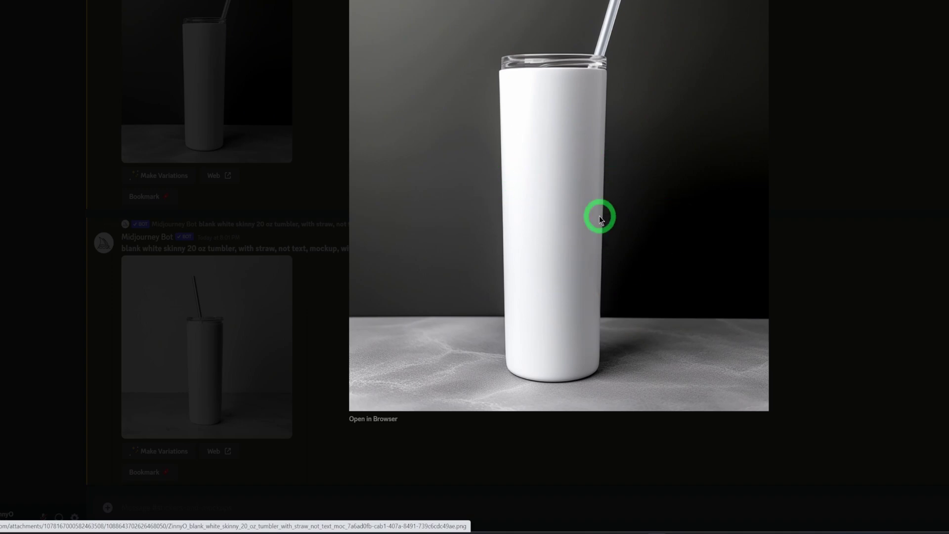
click(928, 170)
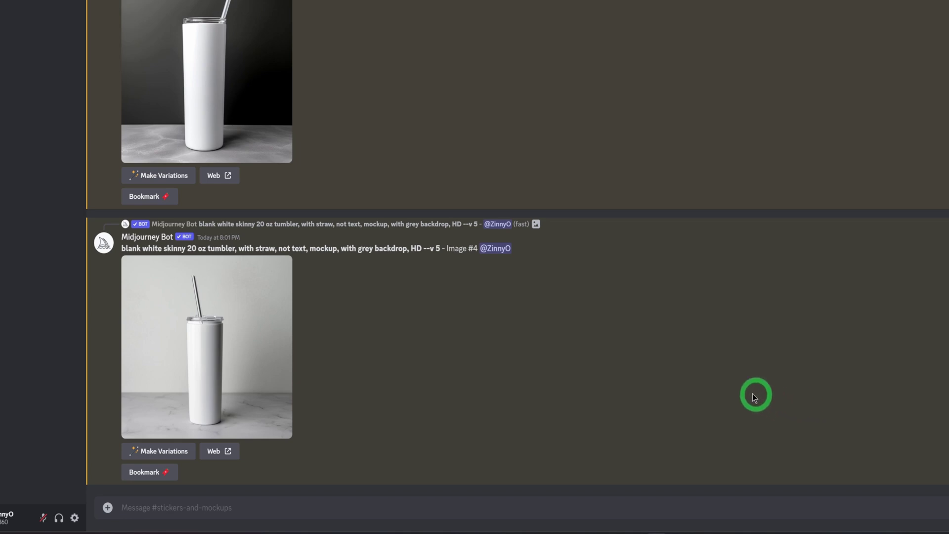
Scroll the Discord chat up and back down to the latest messages
scroll(684, 382, up, 5)
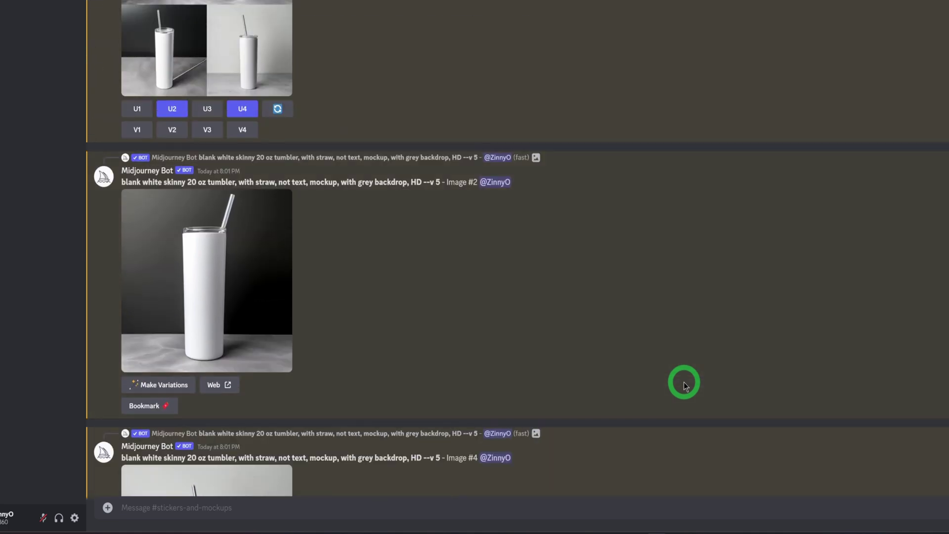
scroll(684, 382, down, 5)
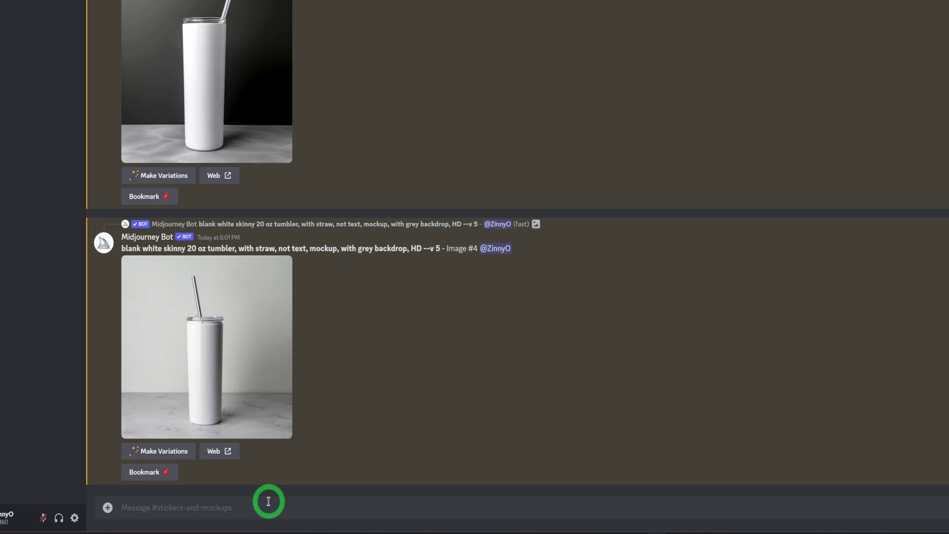
Paste the blank white 15 oz mug on grey backdrop HD prompt into /imagine and send it
text(/)
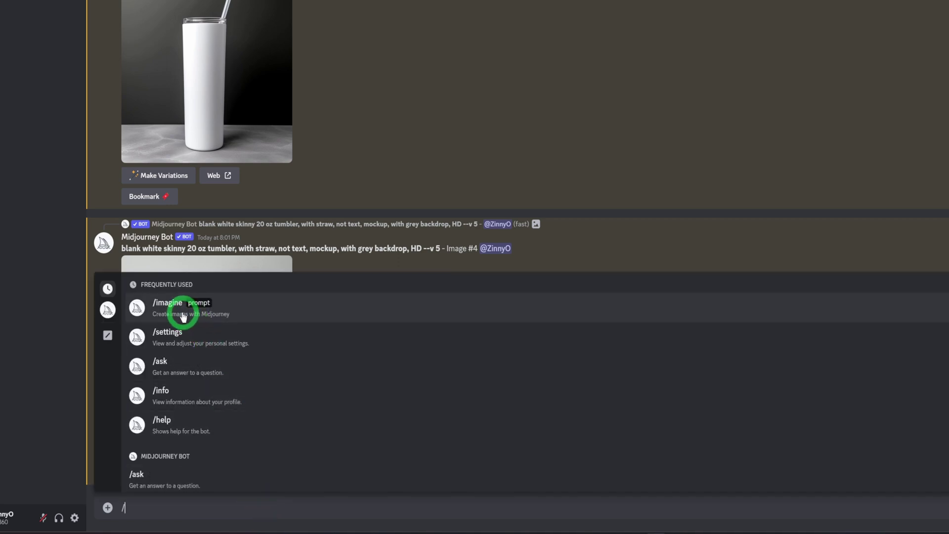
click(183, 317)
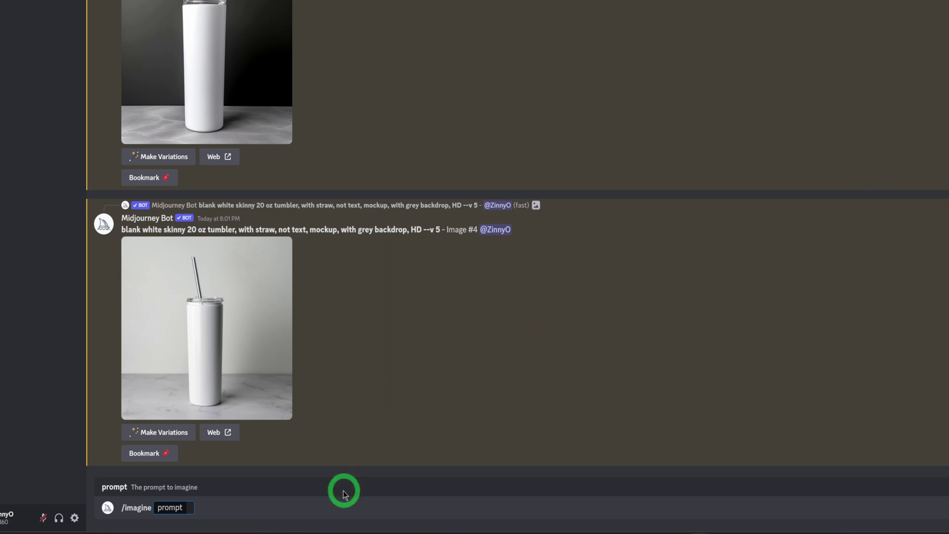
right_click(189, 507)
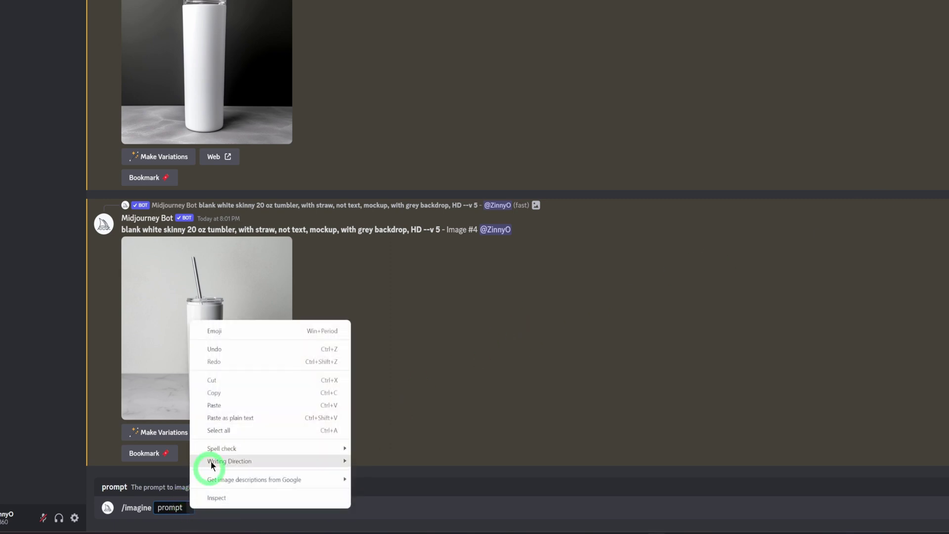
click(225, 411)
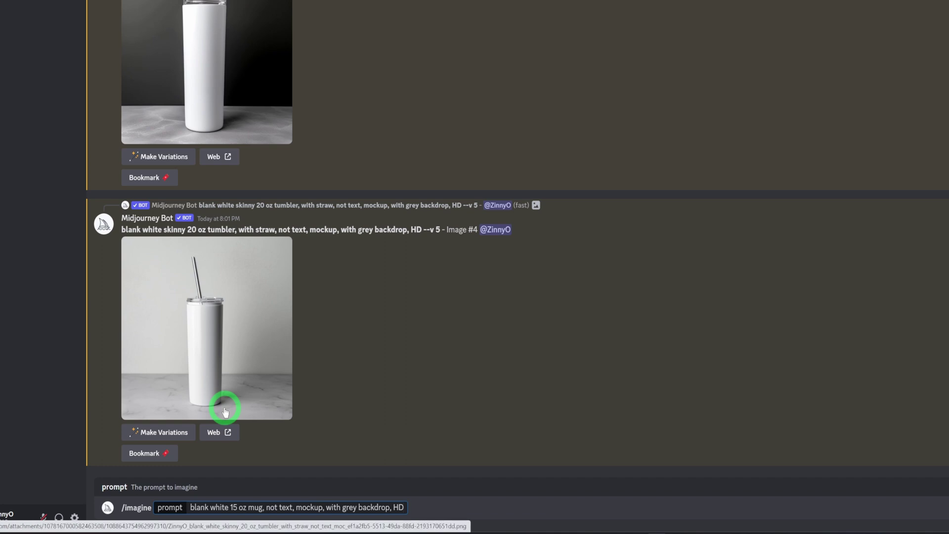
key(Return)
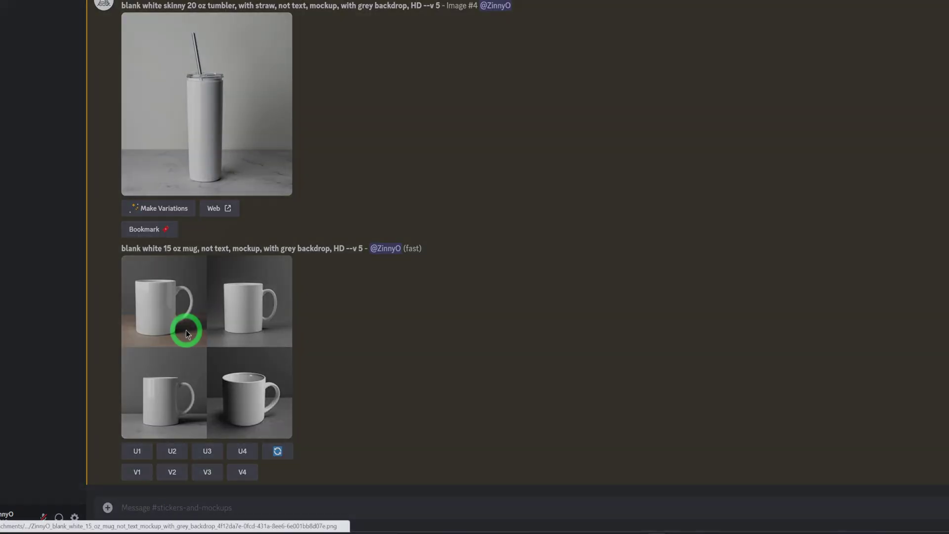
Preview the mug grid, upscale variant U3, and view the upscaled plain white mug enlarged
click(186, 332)
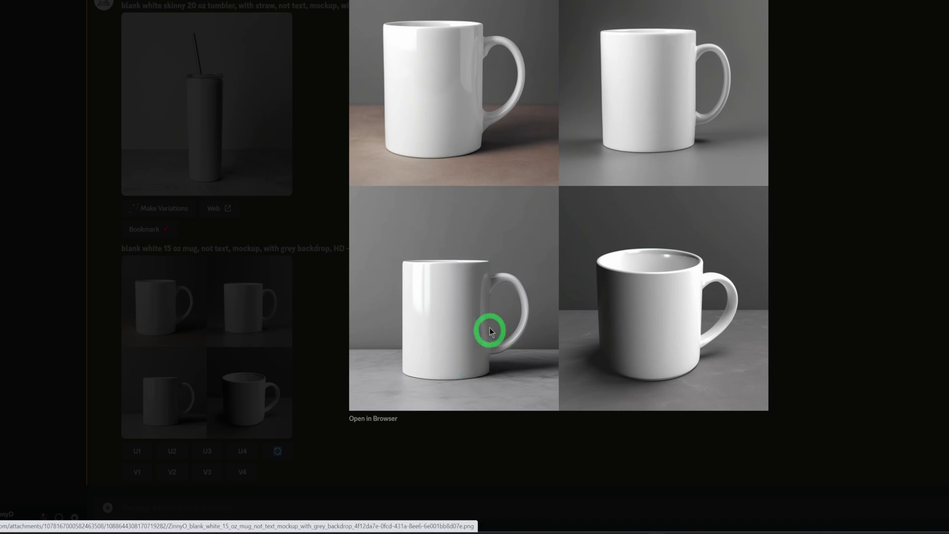
click(837, 287)
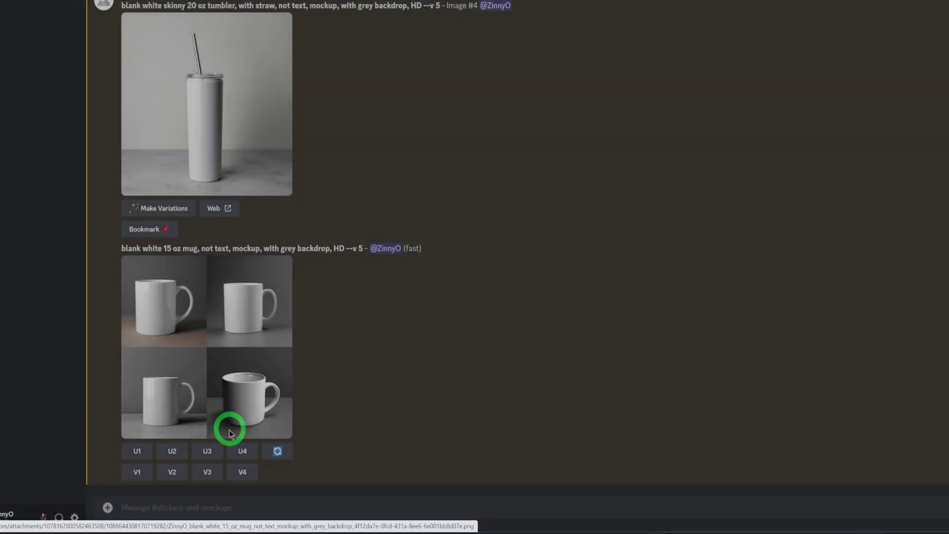
click(212, 455)
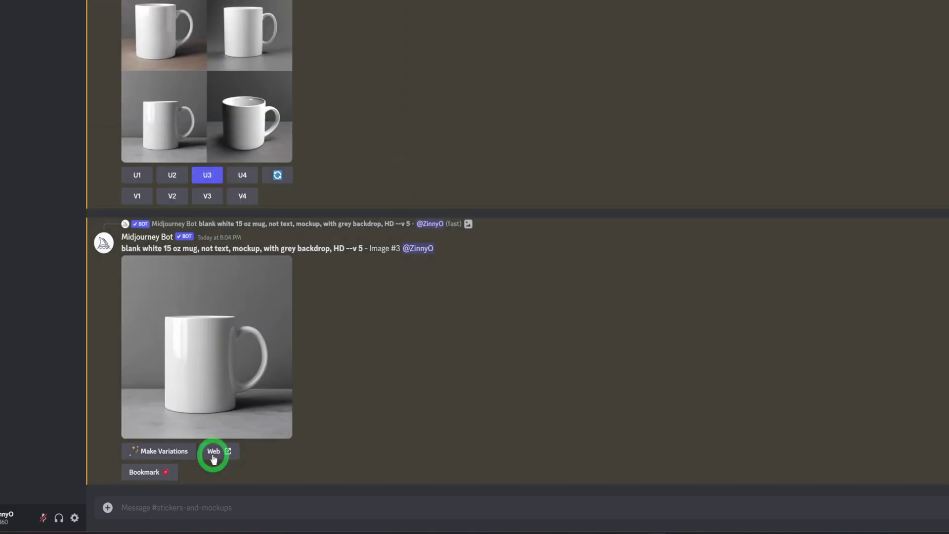
click(213, 372)
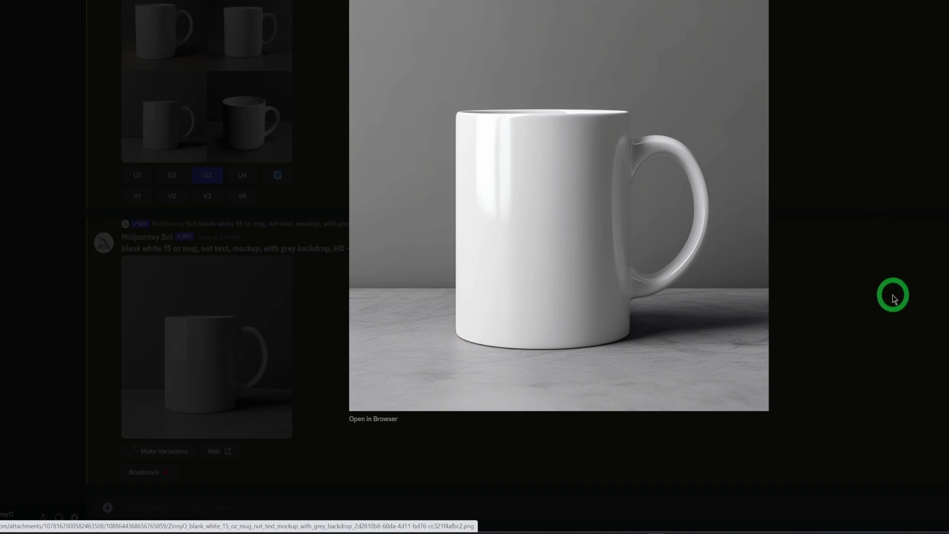
click(889, 296)
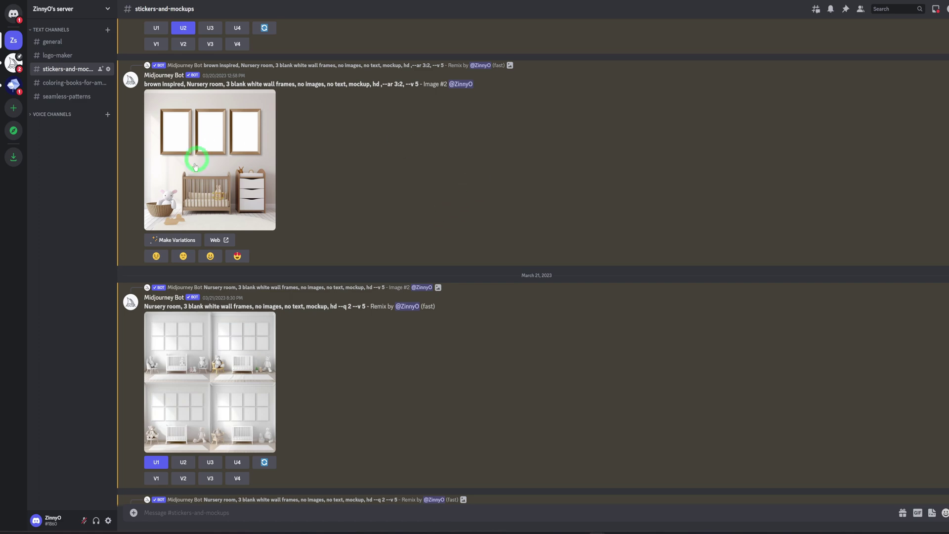
Enlarge the nursery mockup with three blank wooden frames and save it via Save image as
click(243, 174)
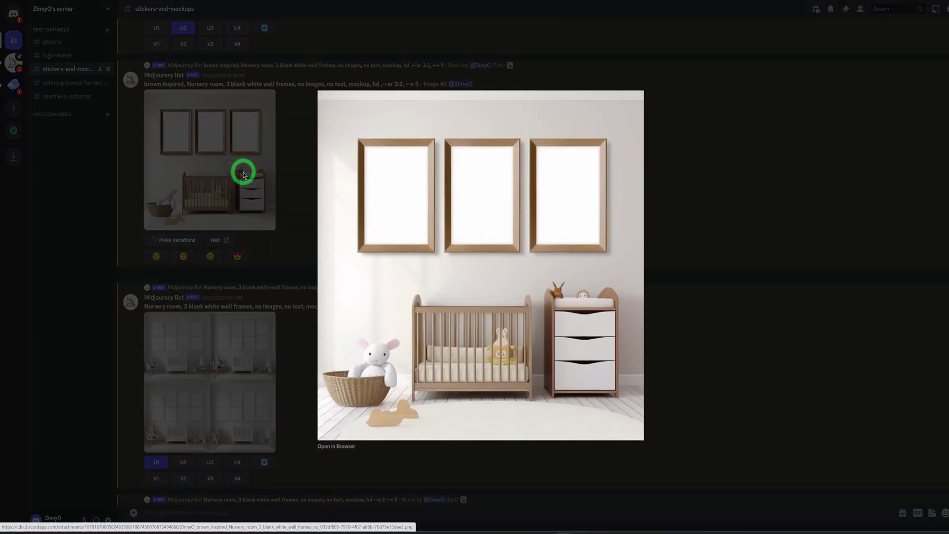
right_click(473, 223)
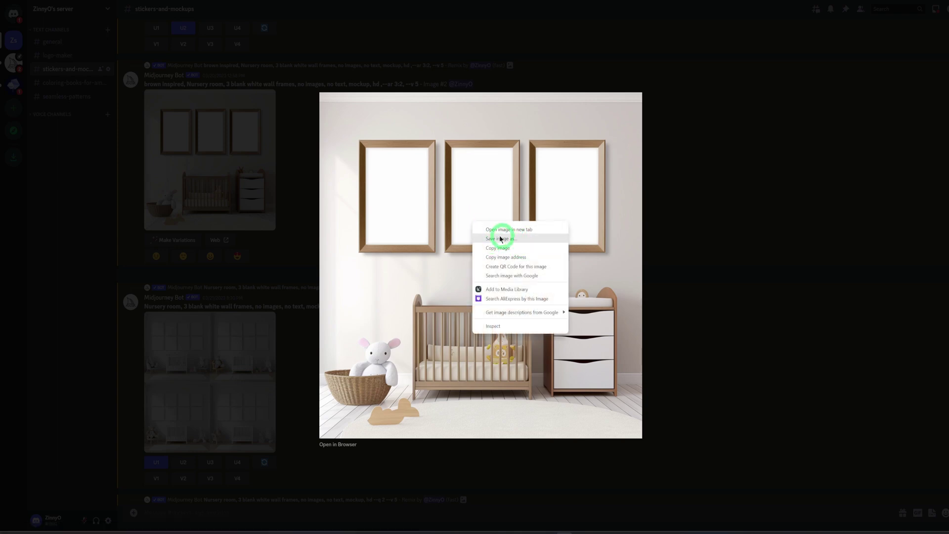
click(674, 176)
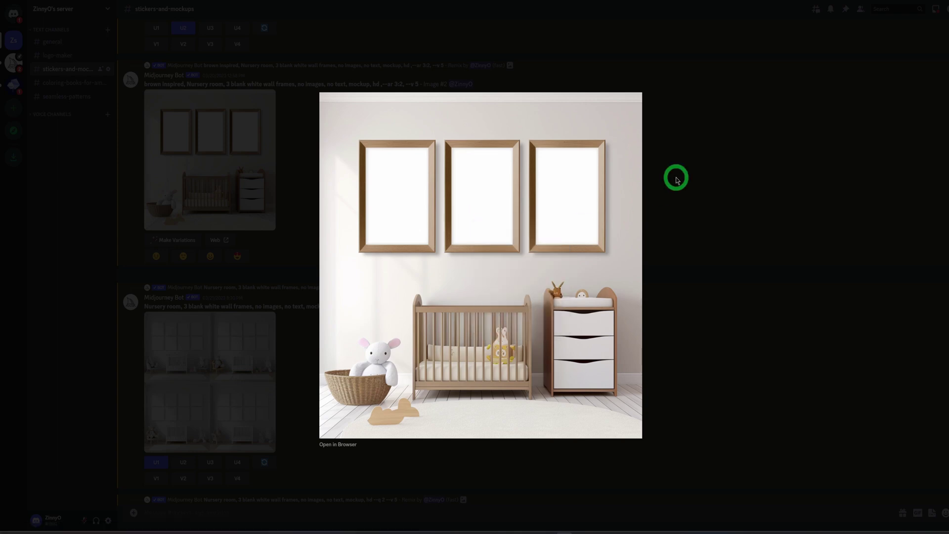
click(675, 177)
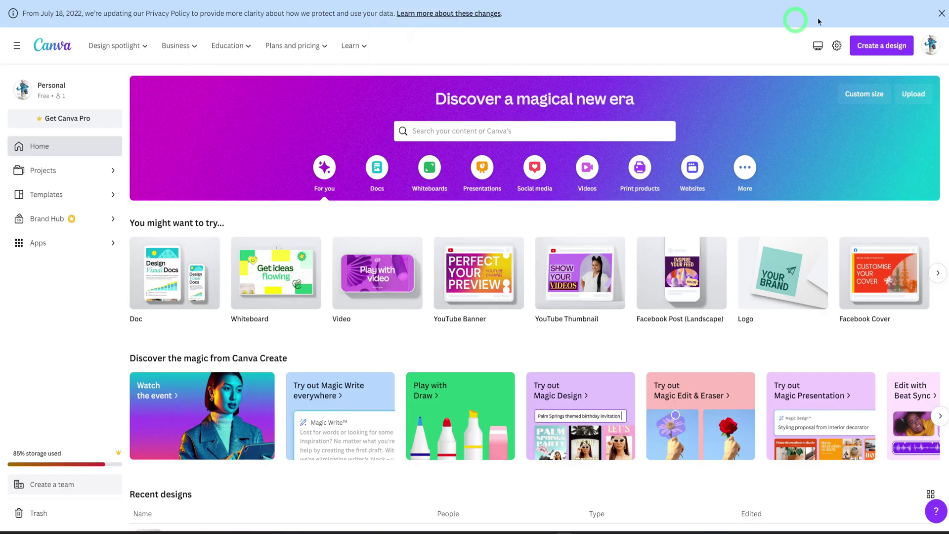
Create a new Canva design at the custom size 2700 × 2025 px
click(869, 47)
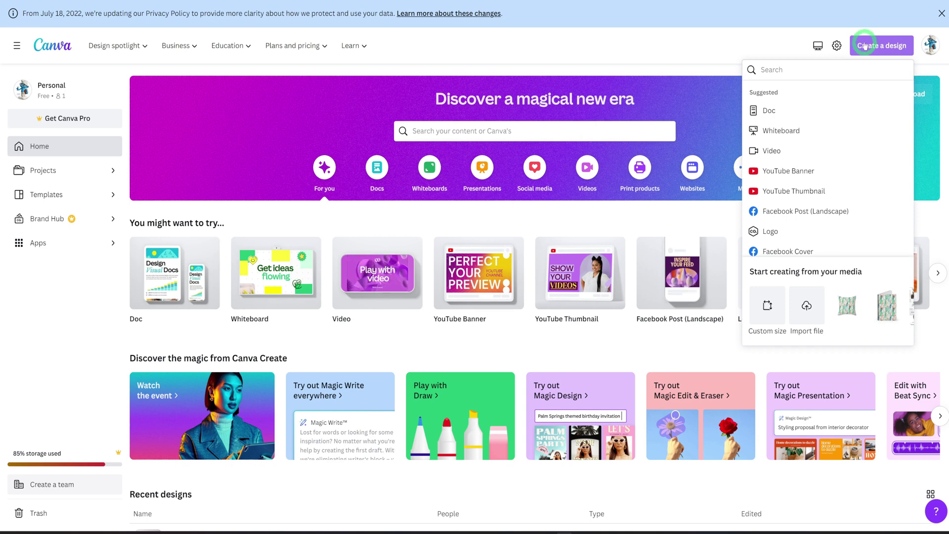
click(768, 313)
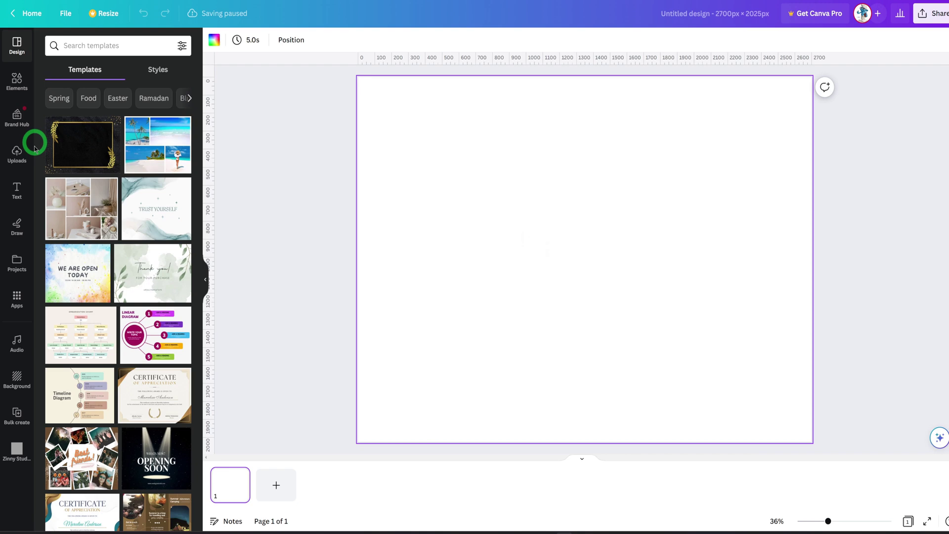
Add the uploaded nursery mockup to the page and set it as the page background
click(20, 157)
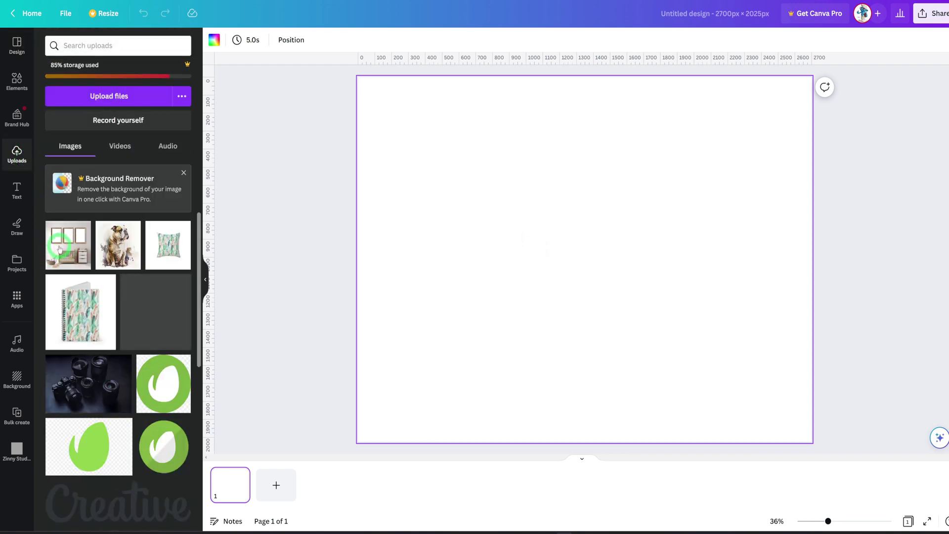
click(60, 249)
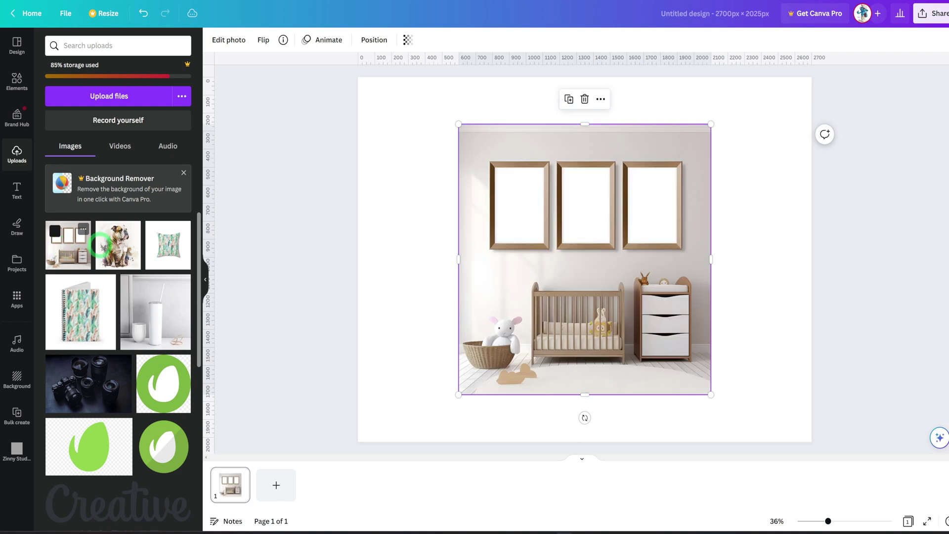
right_click(521, 252)
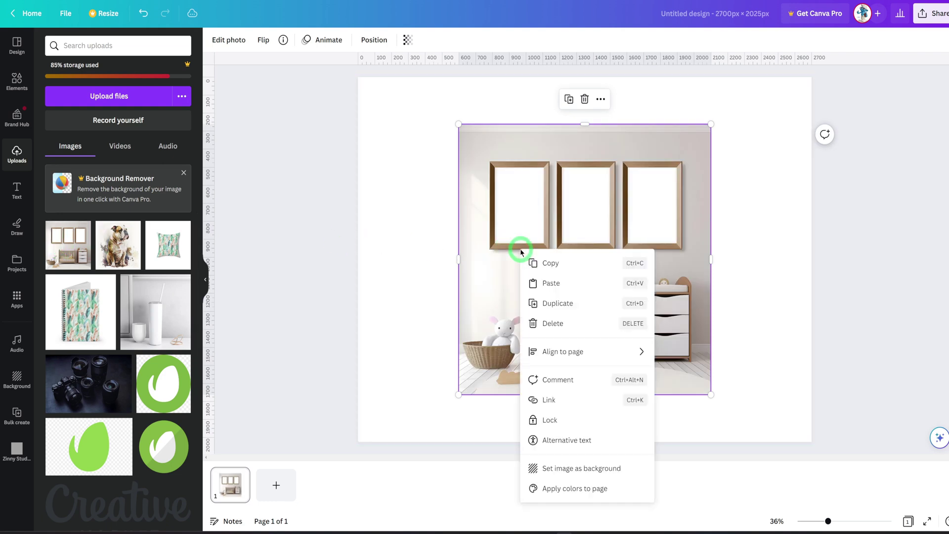
click(568, 468)
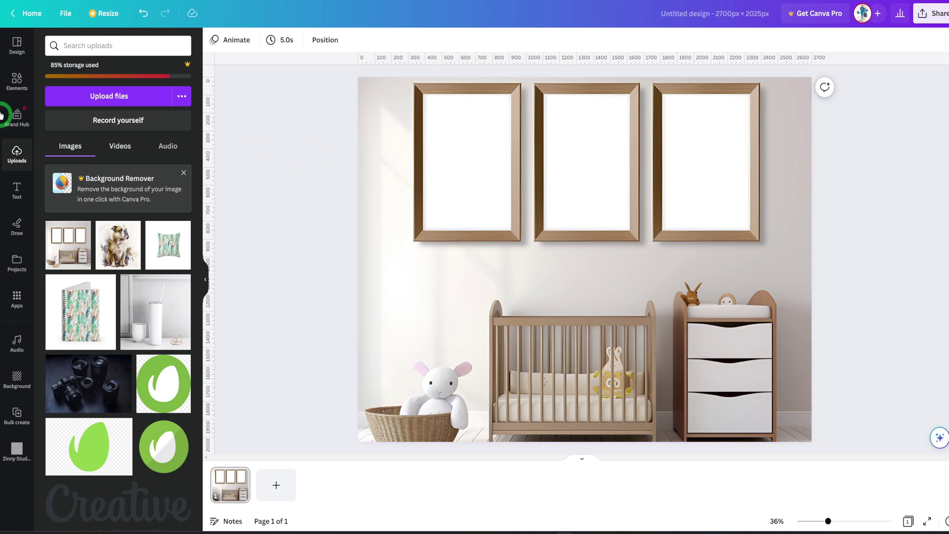
click(15, 88)
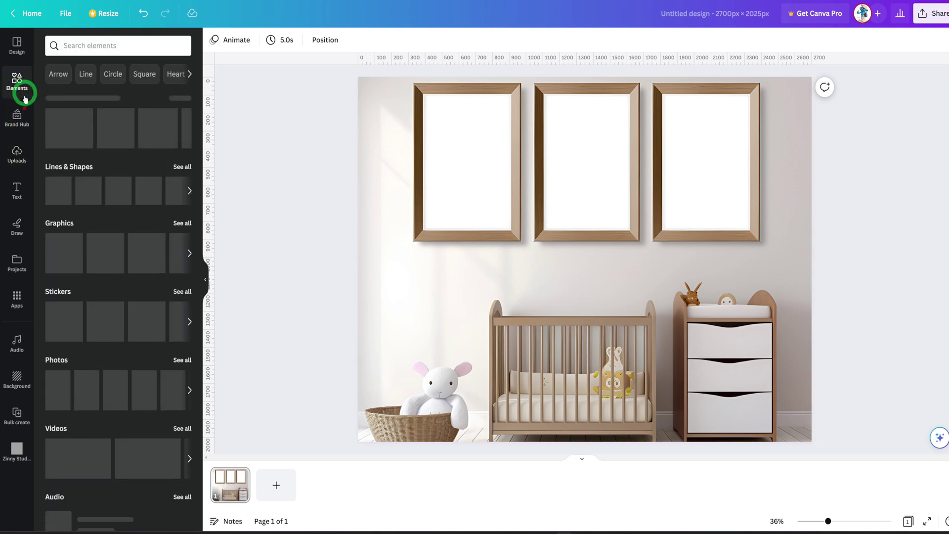
Add the sky-and-hills single photo grid from Elements > Grids to the page
scroll(107, 268, down, 6)
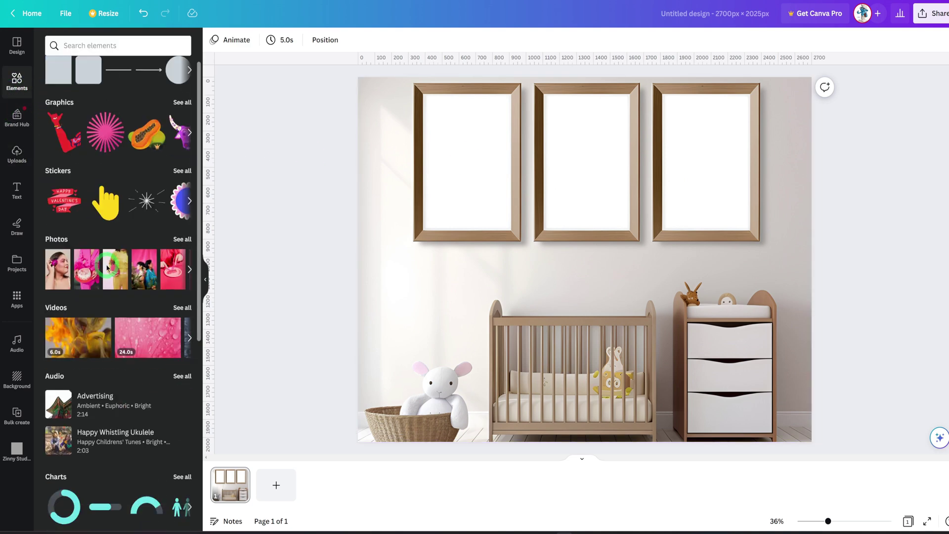
scroll(106, 268, down, 6)
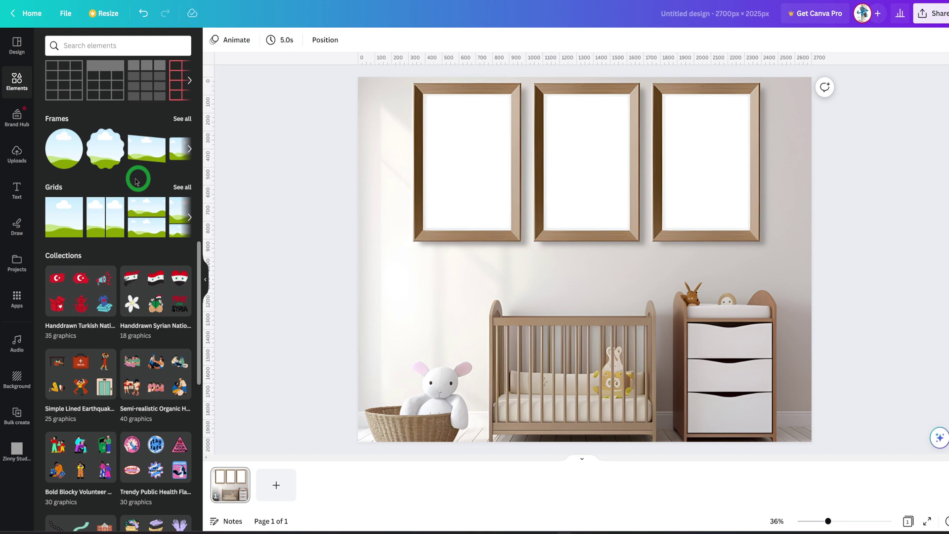
click(182, 187)
click(75, 93)
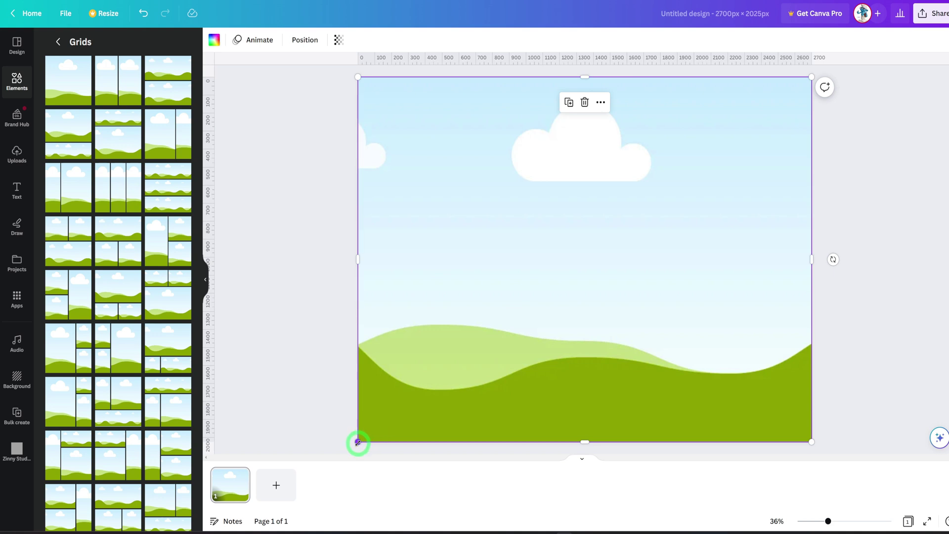
Resize and trim the sky-and-hills grid to fit inside the first wooden frame opening
drag(358, 441, 553, 230)
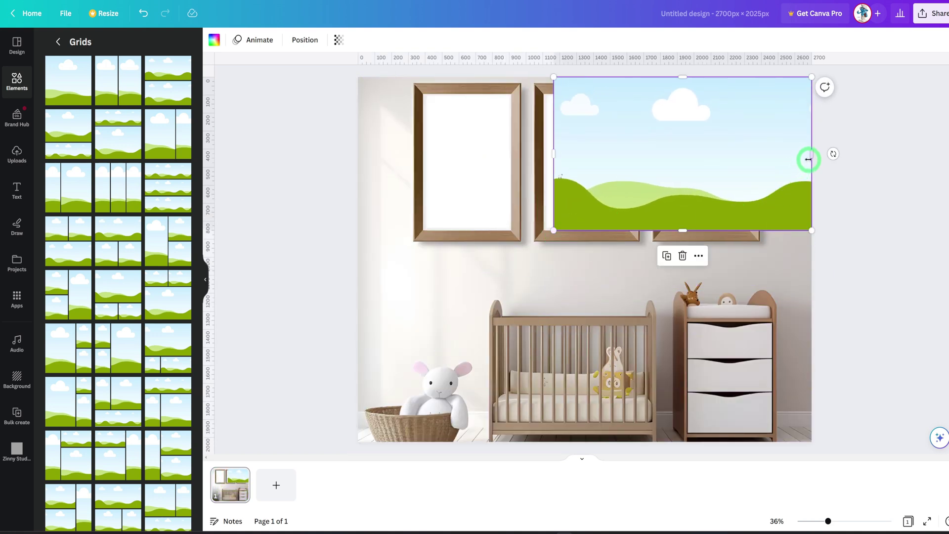
drag(812, 154, 467, 186)
drag(529, 246, 512, 232)
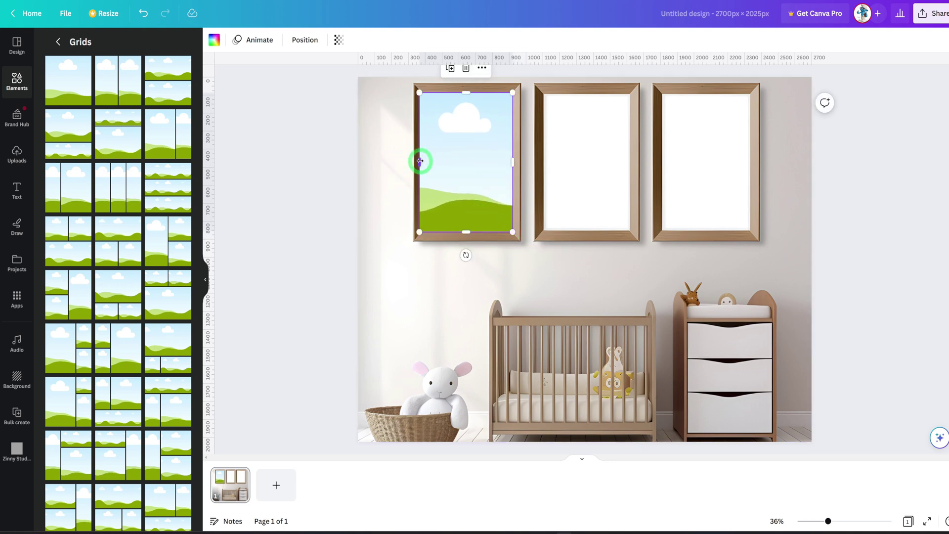
drag(419, 160, 421, 162)
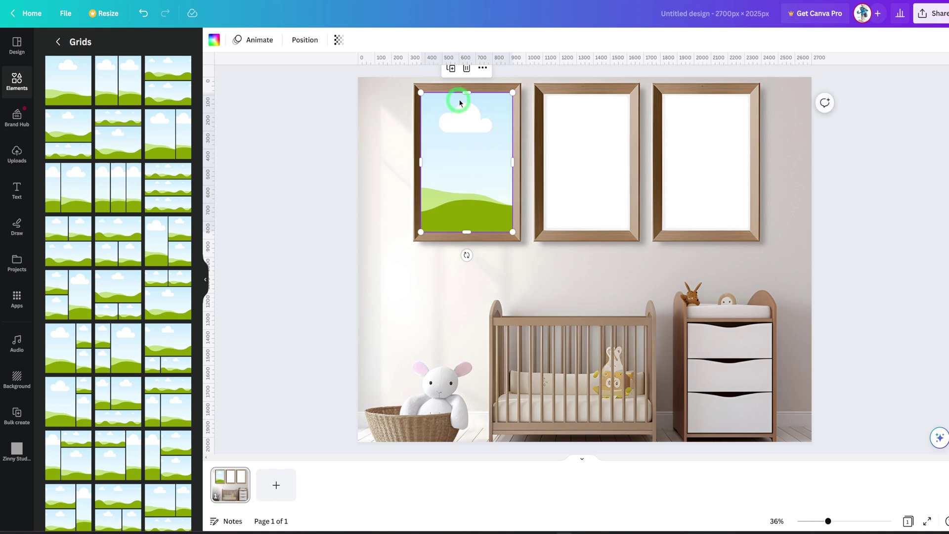
drag(465, 94, 464, 94)
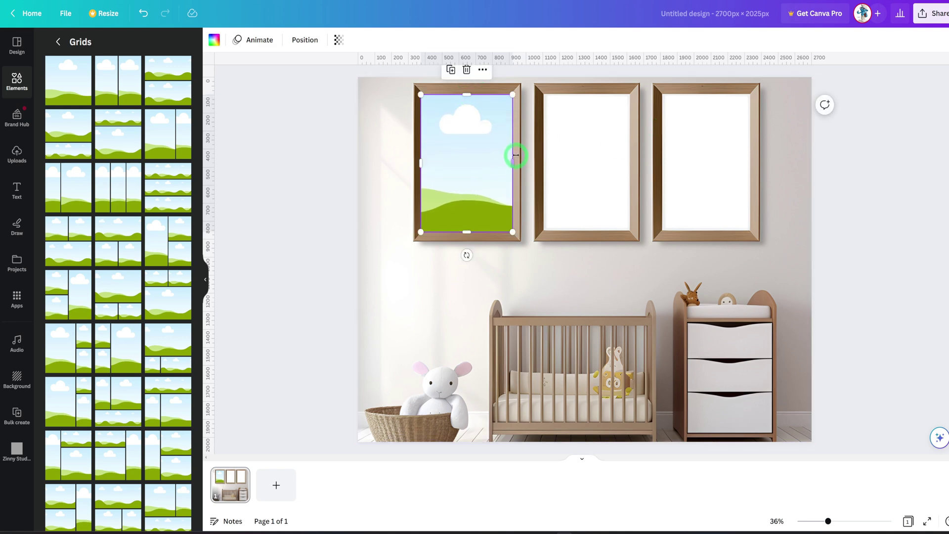
drag(511, 163, 511, 162)
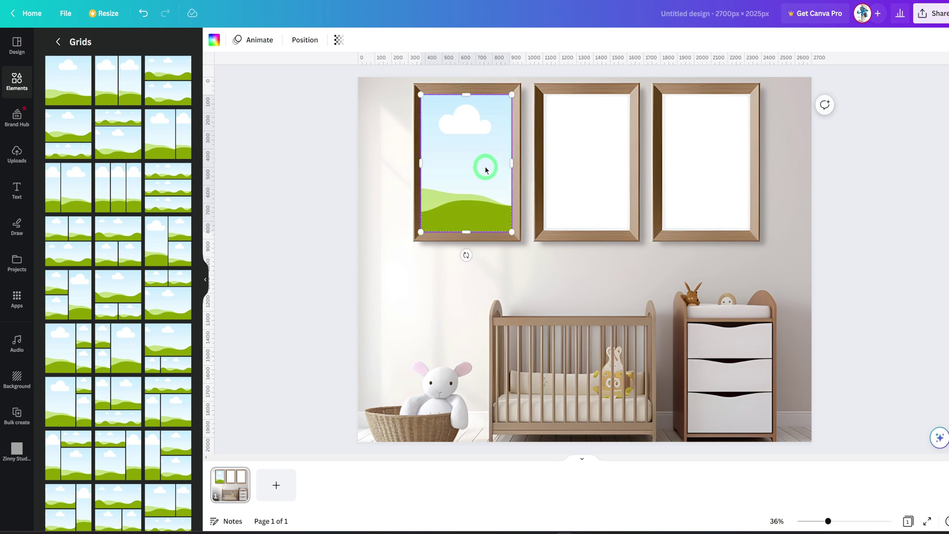
click(413, 275)
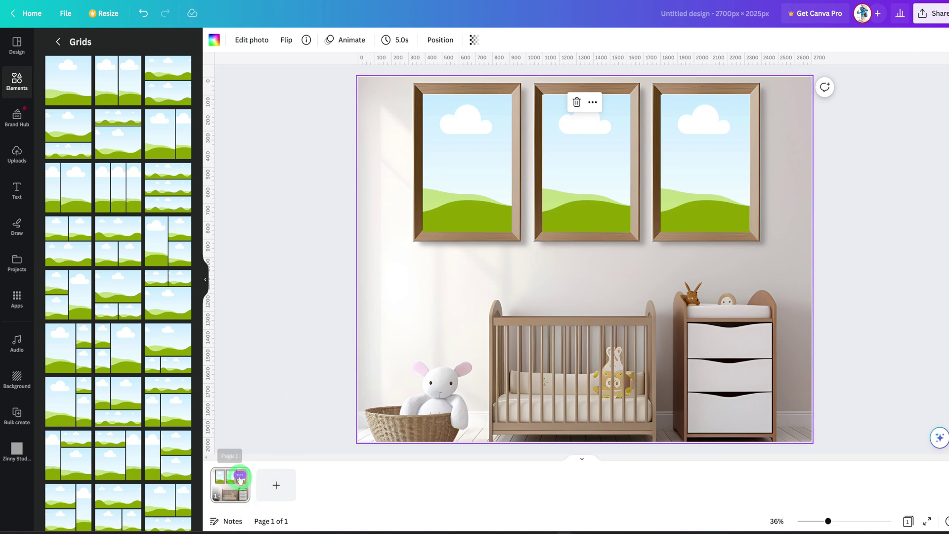
Duplicate the page to create a second page of the design
click(240, 475)
click(275, 337)
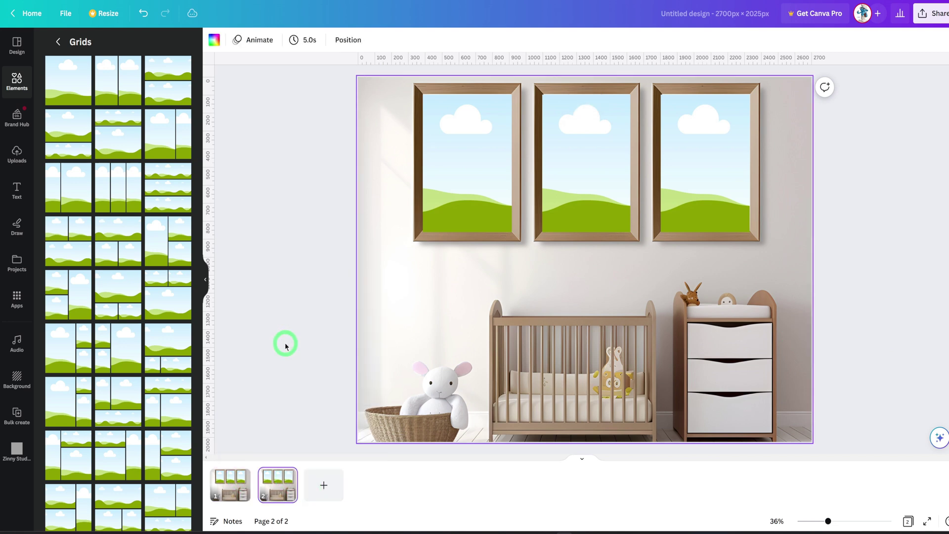
mouse_move(263, 496)
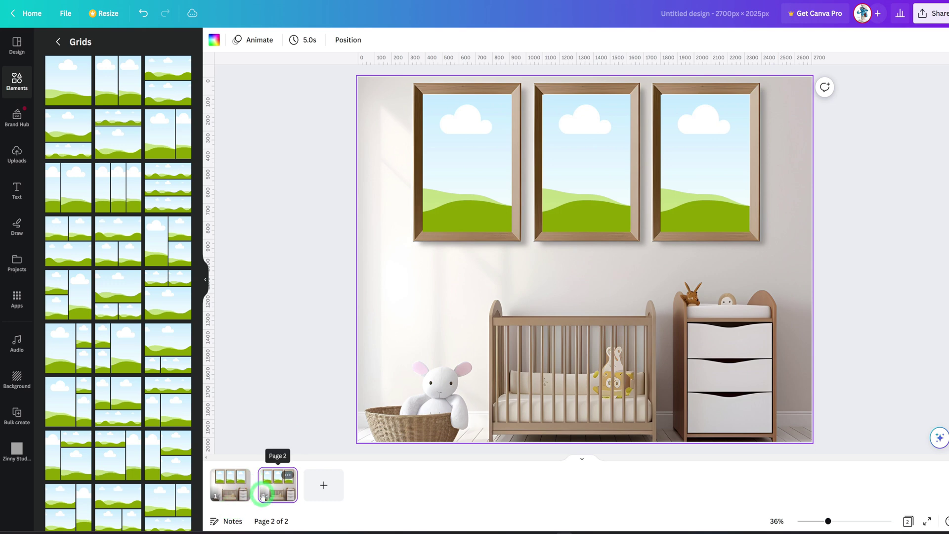
Drag the uploaded bulldog watercolour into all three frames on page 2, then return to page 1
click(27, 157)
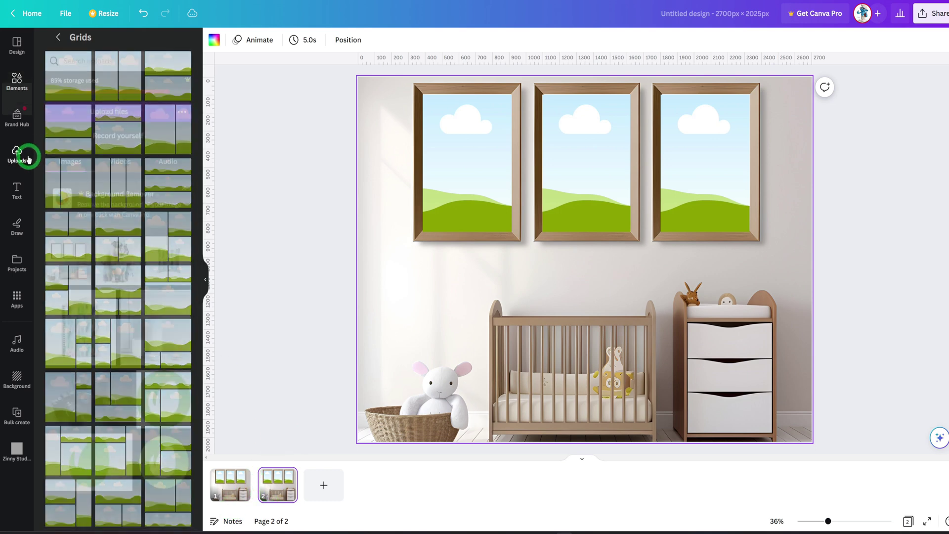
click(113, 251)
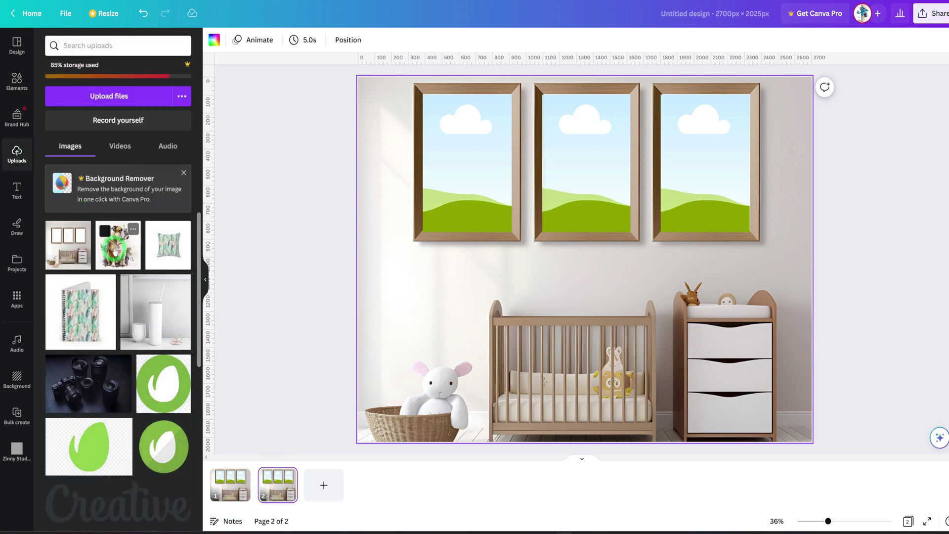
drag(113, 251, 434, 155)
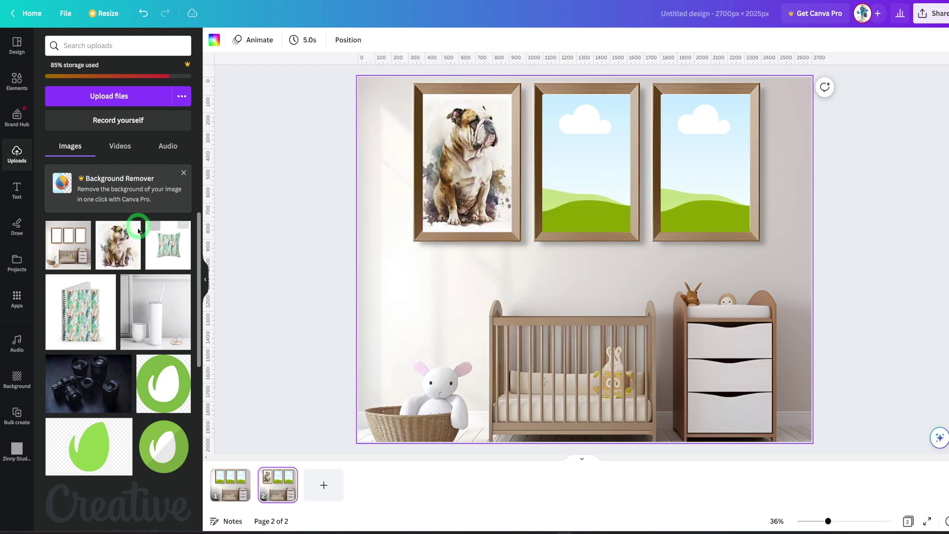
drag(138, 230, 583, 163)
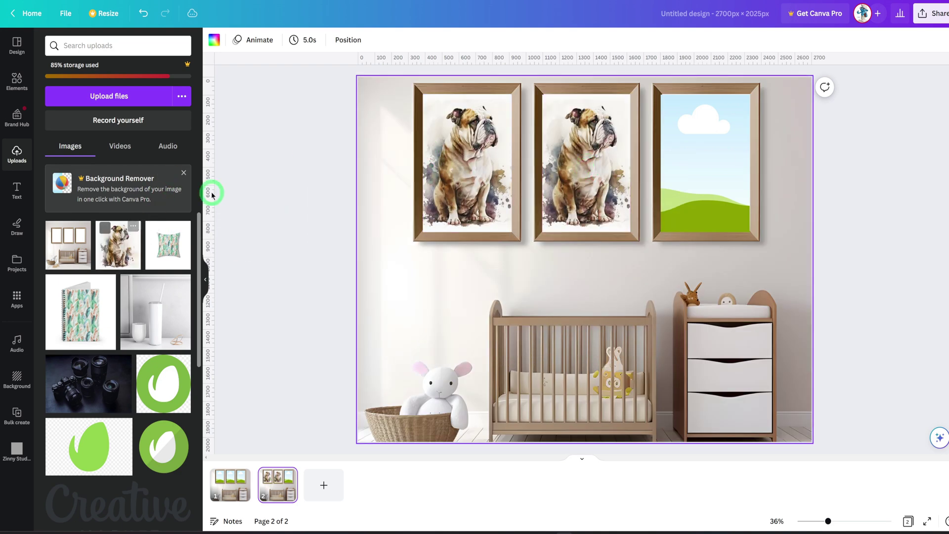
drag(94, 249, 698, 140)
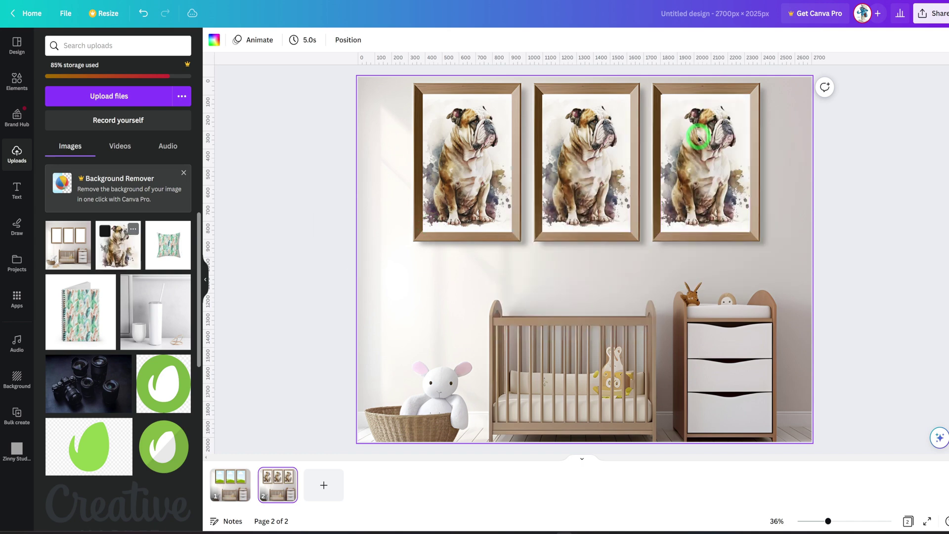
click(575, 178)
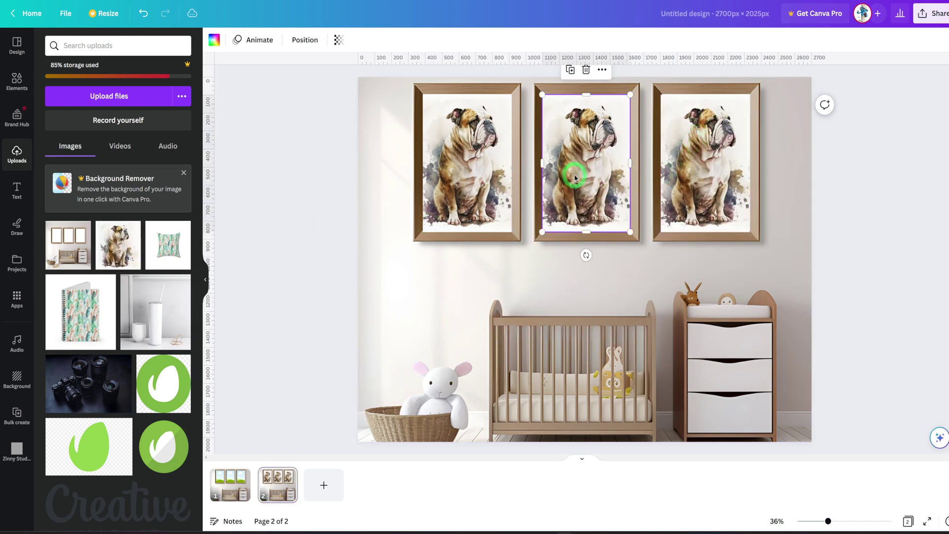
click(925, 196)
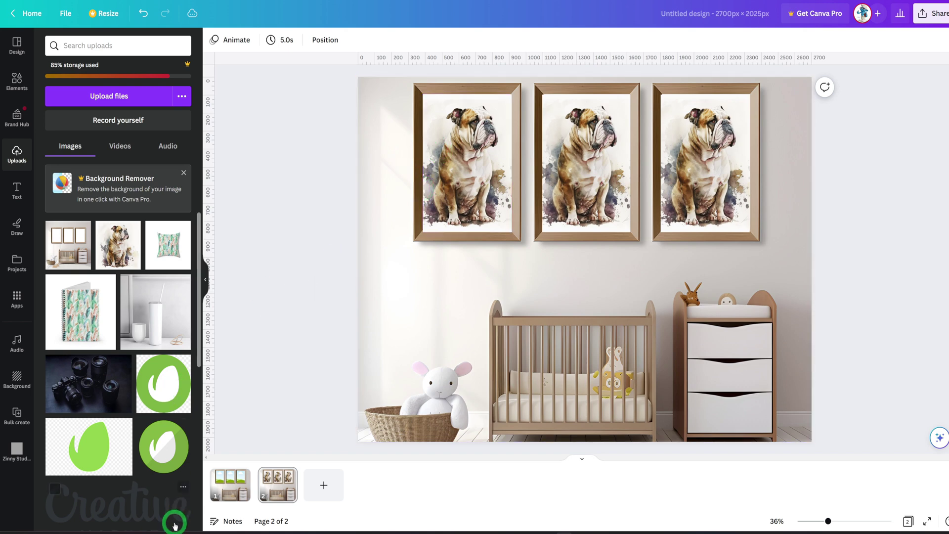
click(233, 496)
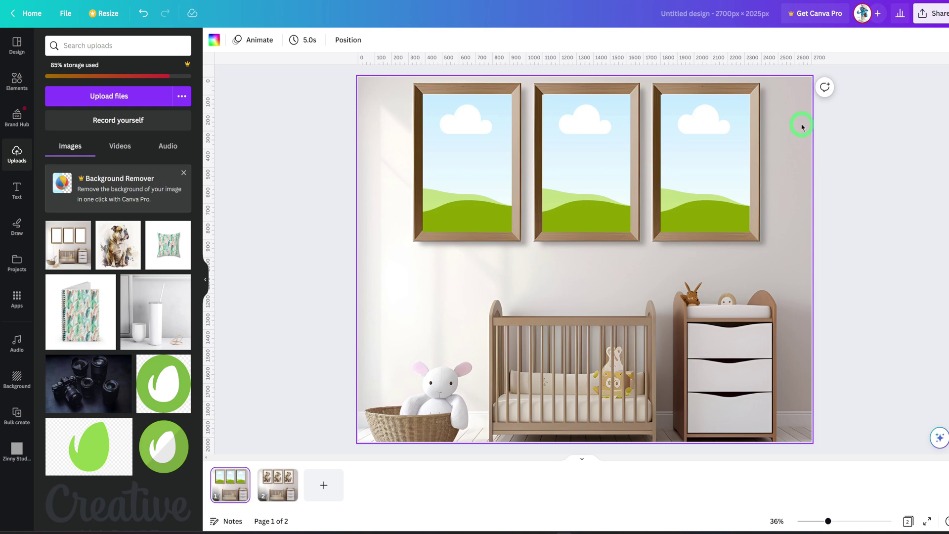
Set the Share panel's collaboration link to 'Anyone with the link' with Can edit, then copy it
click(932, 19)
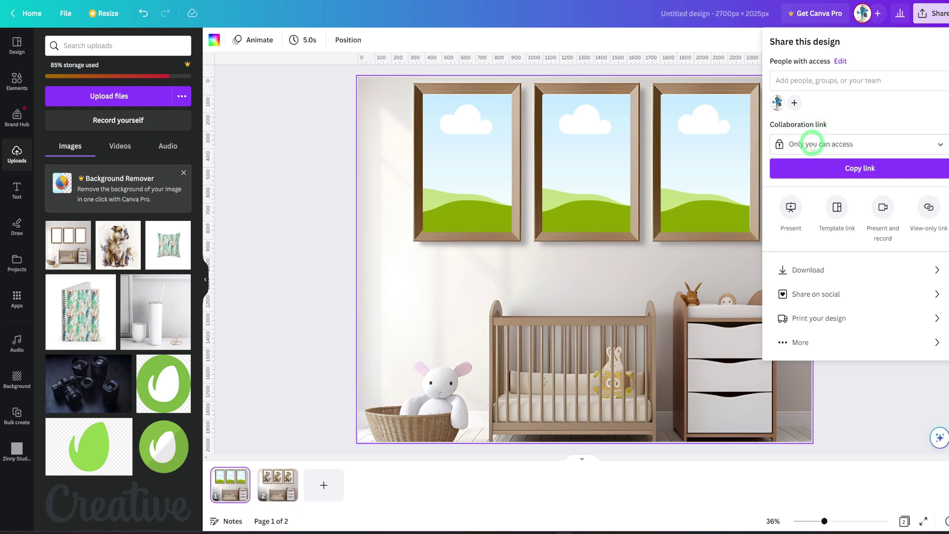
click(811, 145)
click(806, 213)
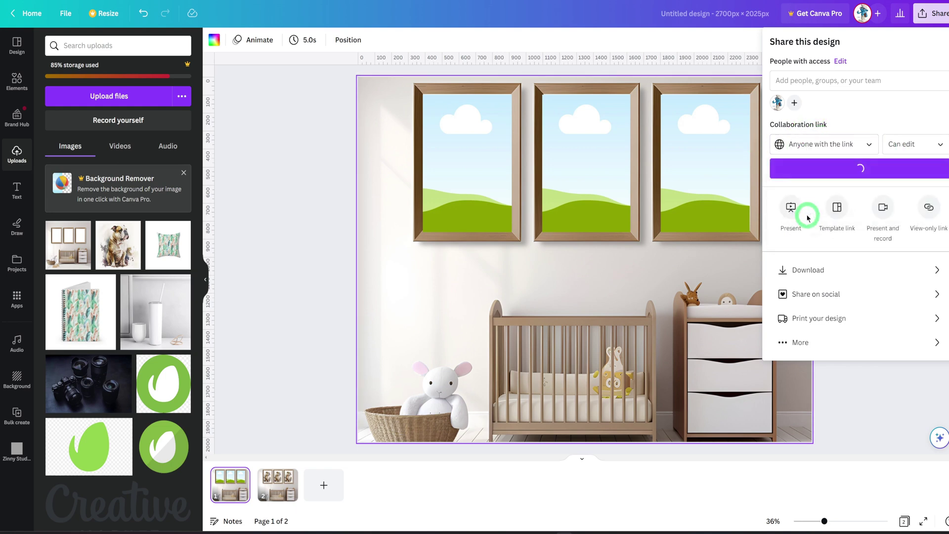
click(854, 169)
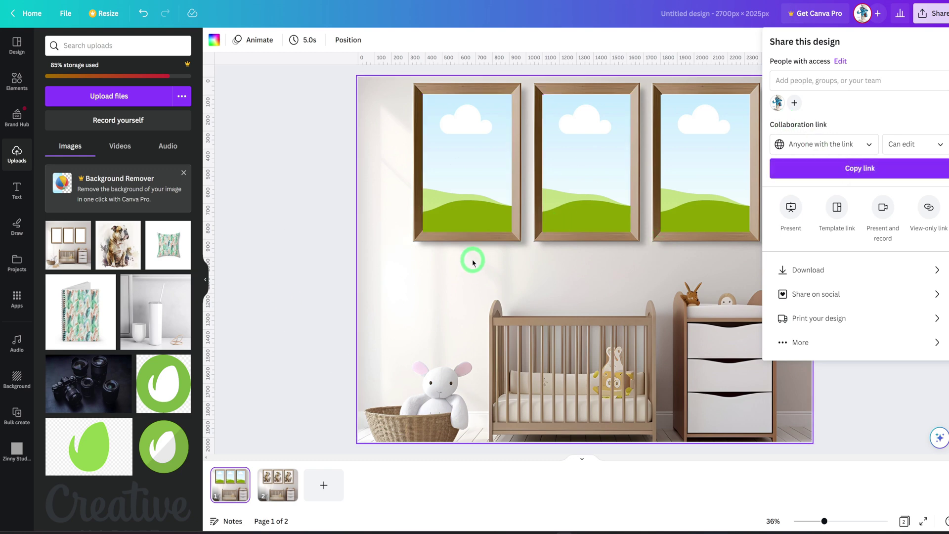
click(341, 289)
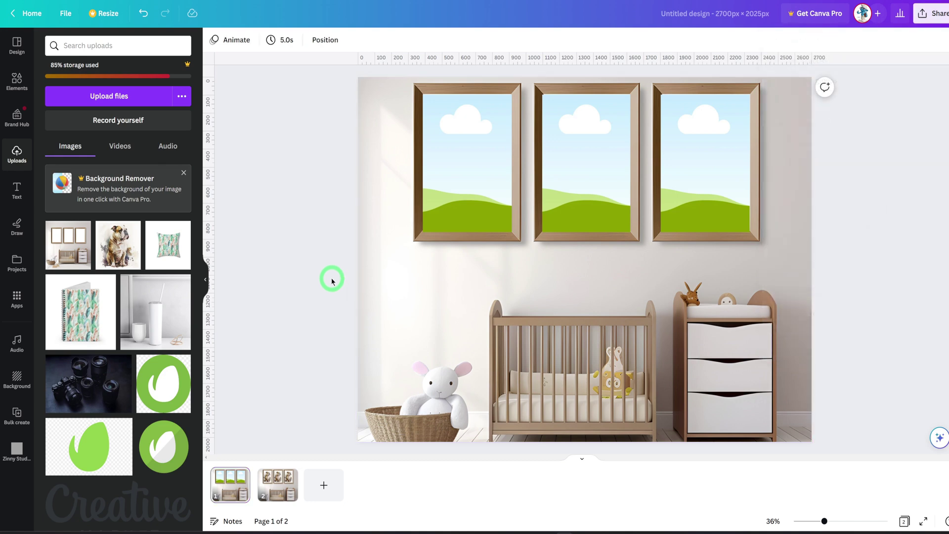